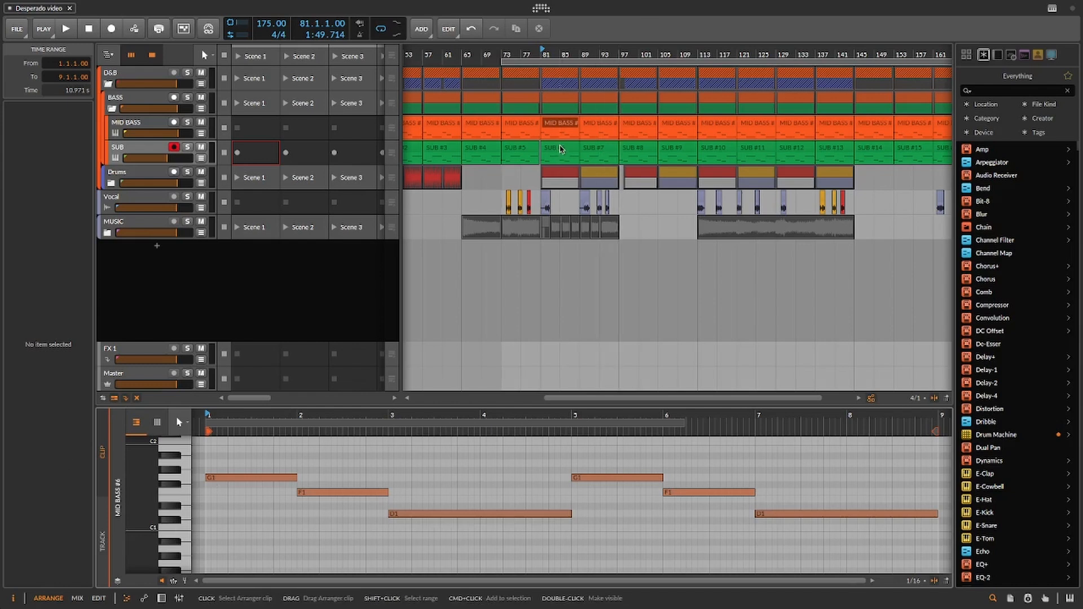
Show the SUB #6 clip's notes in the note editor and examine the sub bass pattern
click(560, 149)
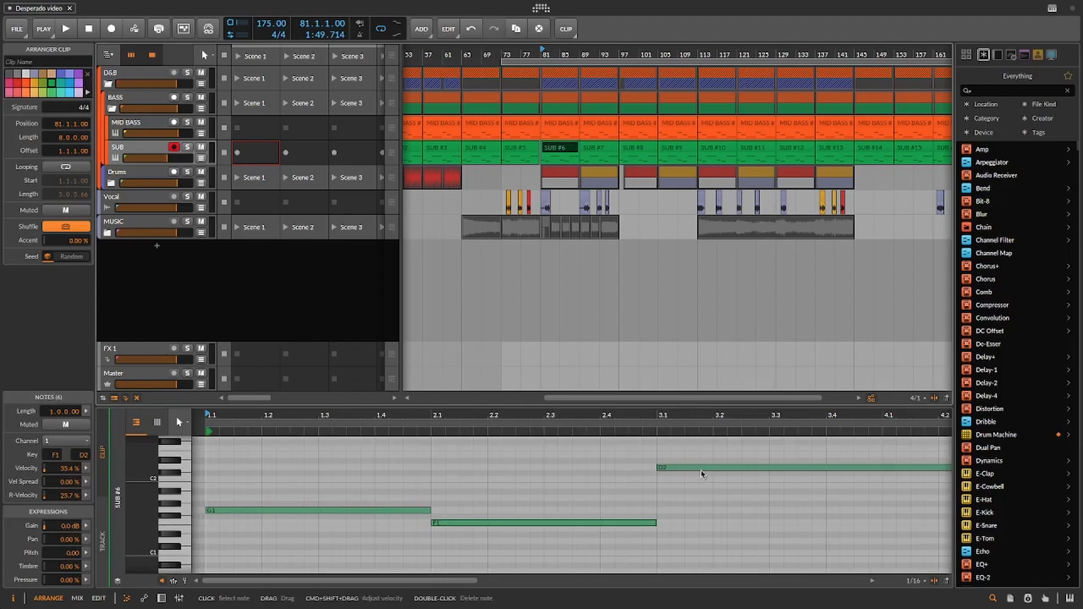
scroll(704, 474, down, 1)
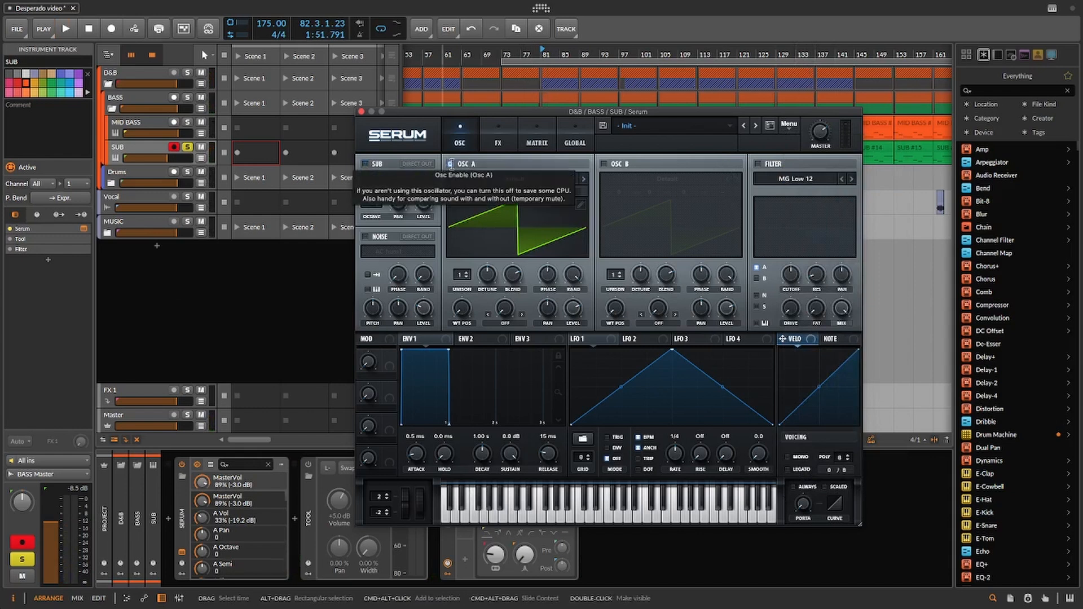
Replace oscillator A with the sub oscillator at octave -1 and level 93%, and raise the SUB synth's master volume to 100%
click(450, 163)
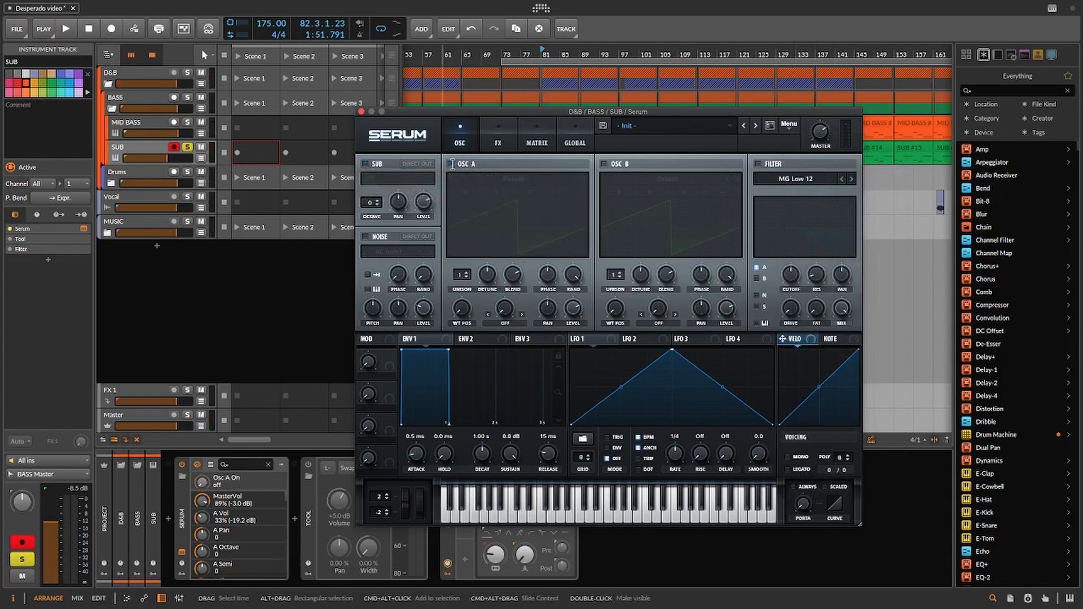
click(365, 164)
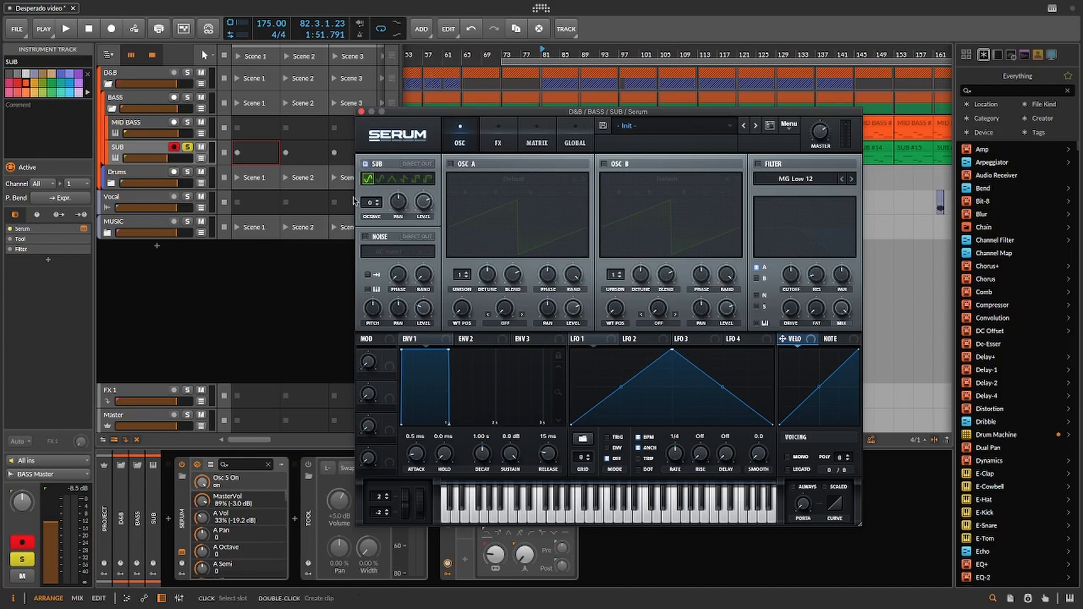
drag(370, 204, 428, 196)
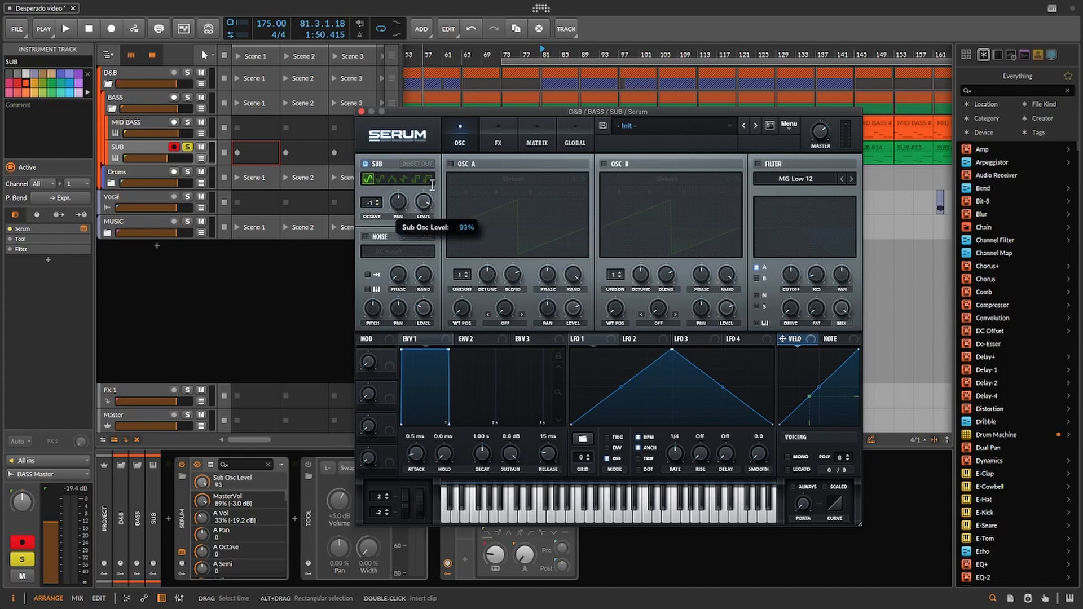
key(space)
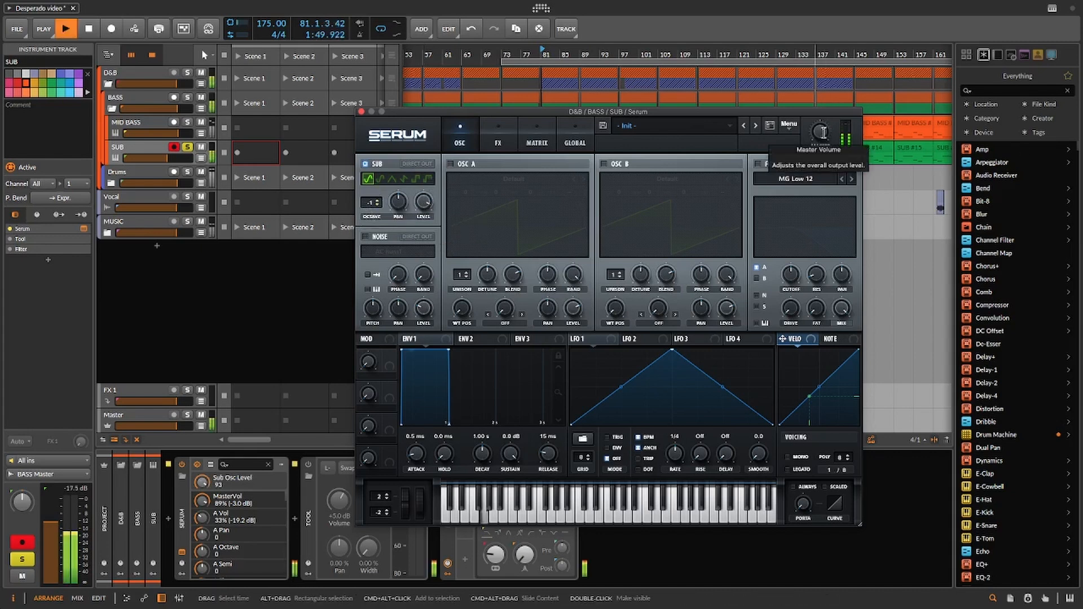
drag(823, 132, 834, 99)
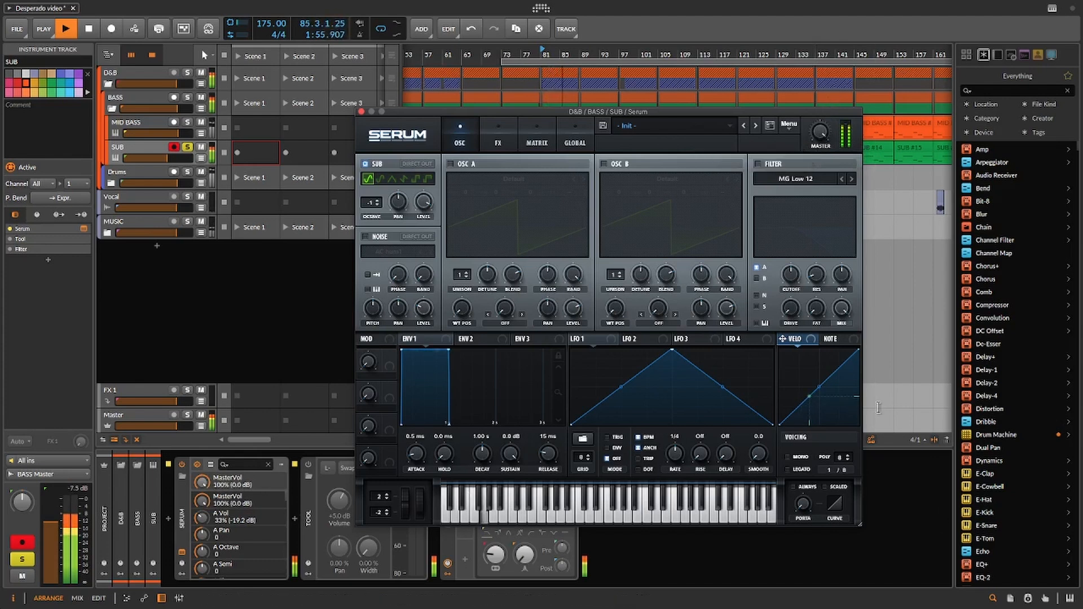
Make the SUB patch mono and set envelope 1's attack to 5.7 ms, then stop playback
click(788, 457)
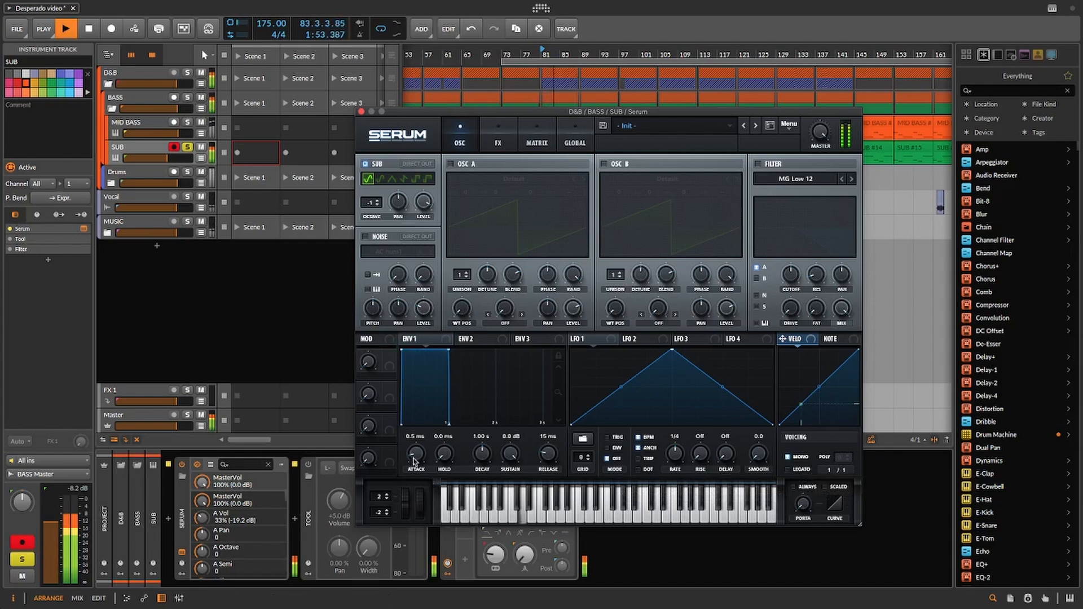
mouse_move(413, 458)
mouse_down()
mouse_move(414, 447)
mouse_move(420, 459)
mouse_up()
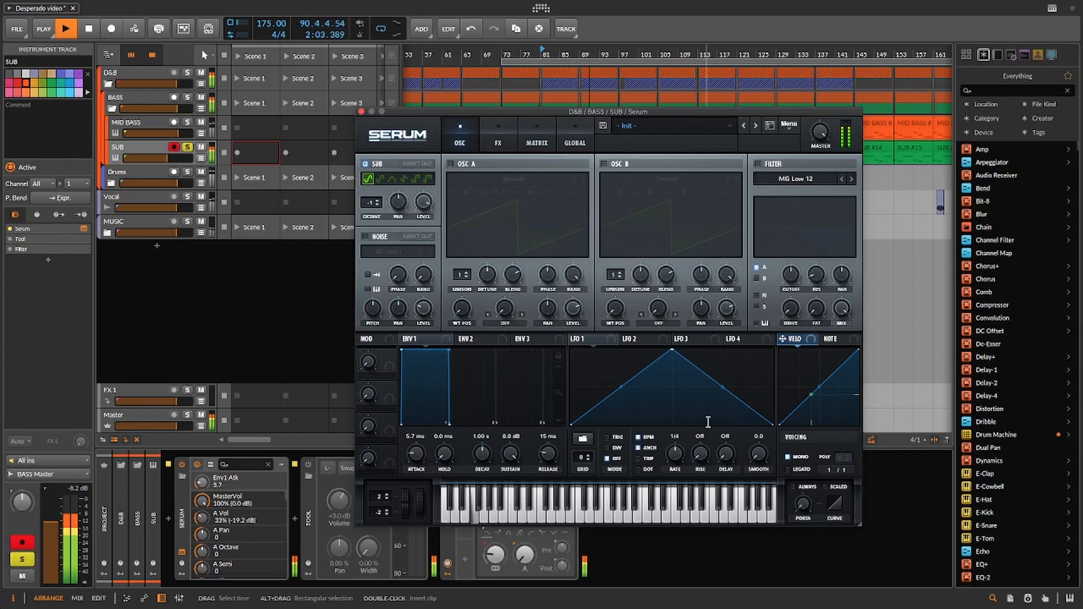
key(space)
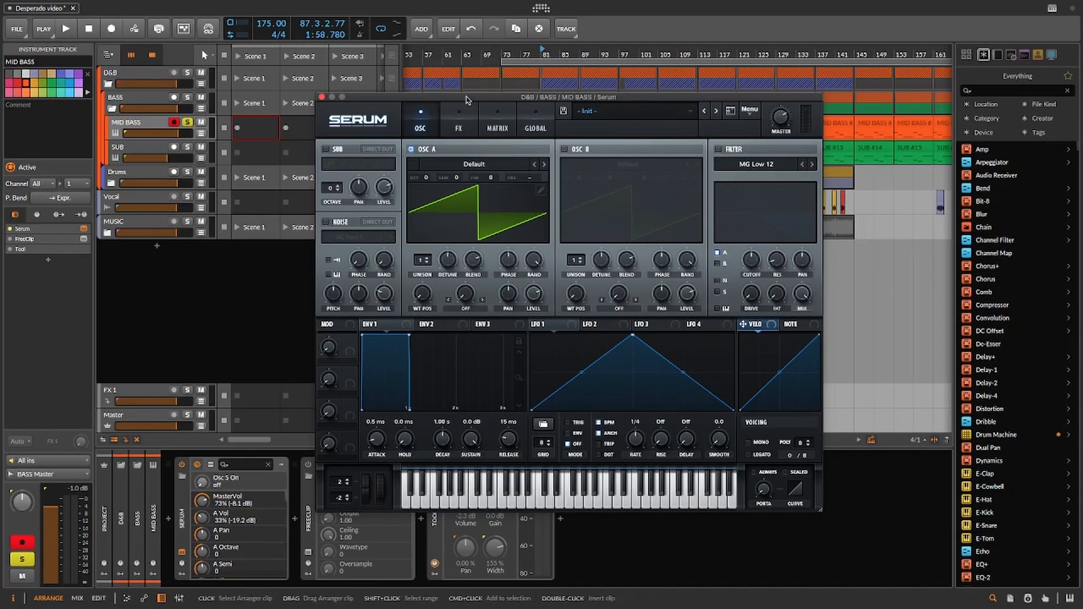
Enable oscillator B in the MID BASS synth, pitch it up +7 semitones and audition the sound
drag(467, 100, 462, 99)
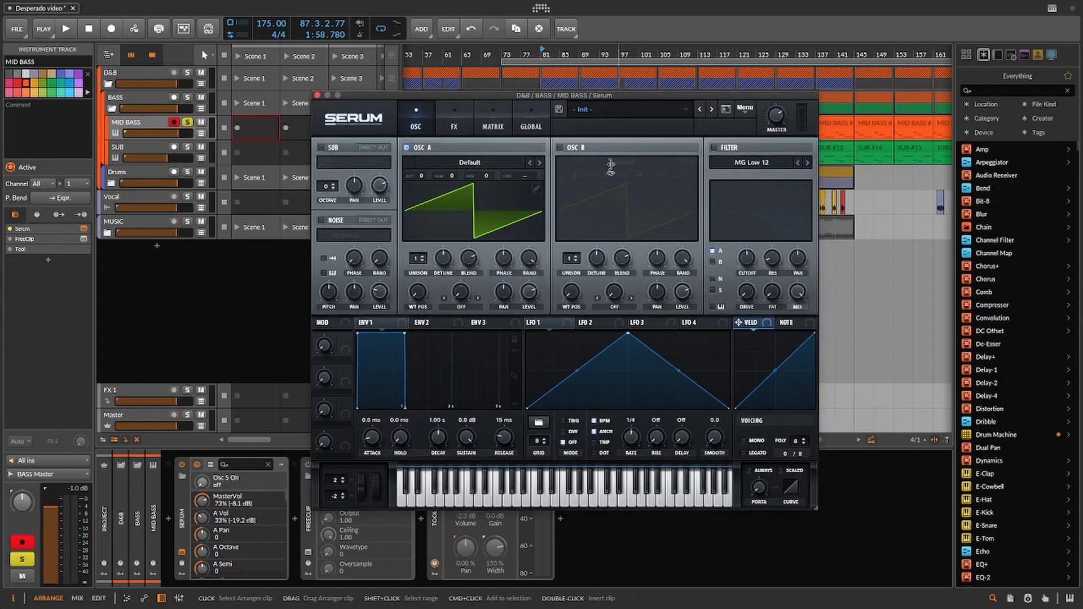
click(561, 147)
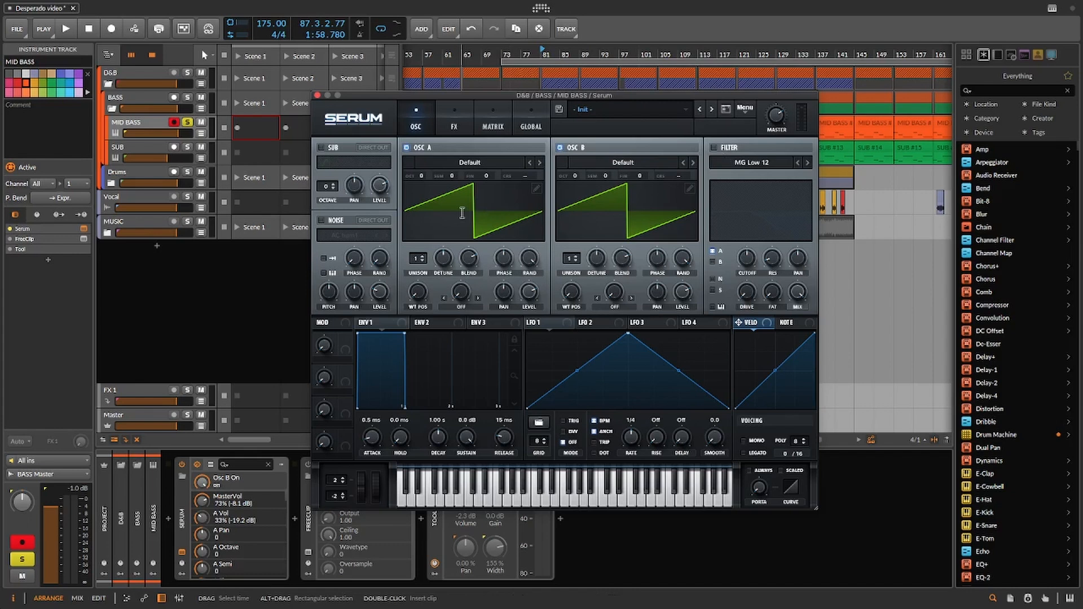
click(607, 177)
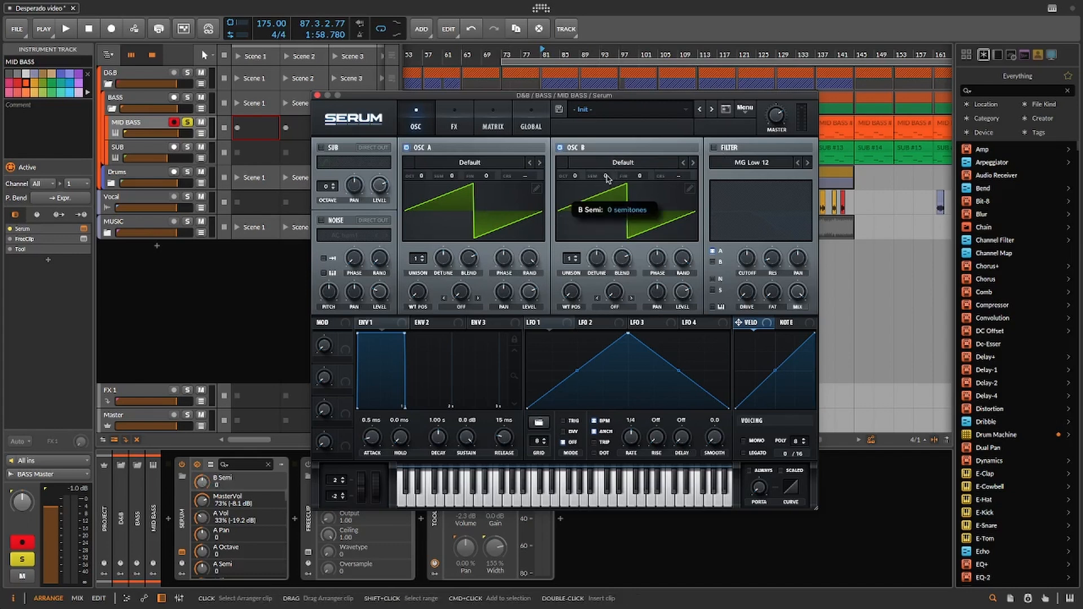
drag(607, 179, 616, 144)
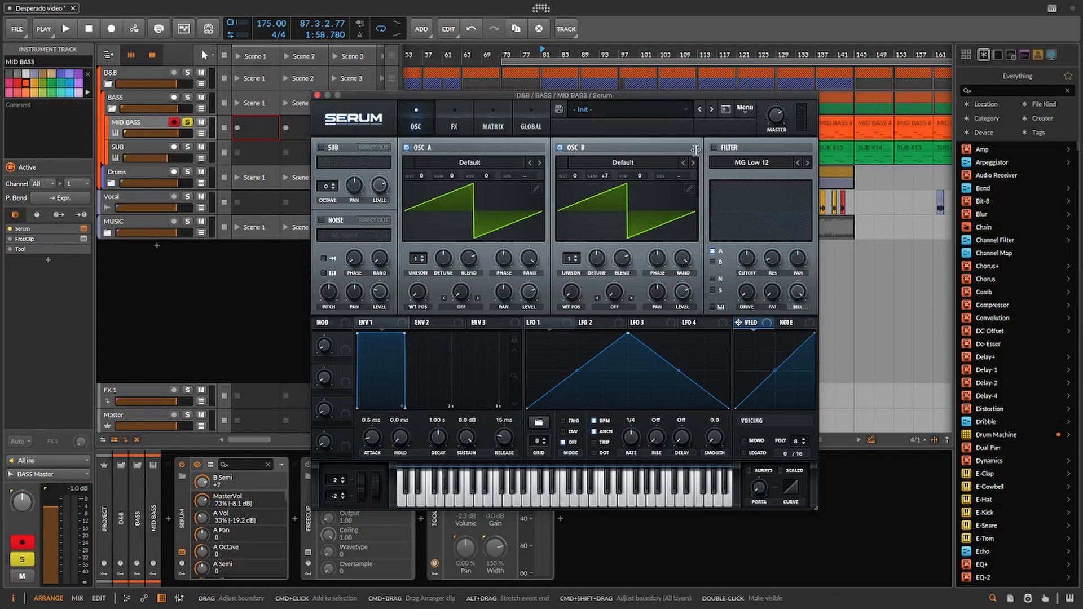
key(space)
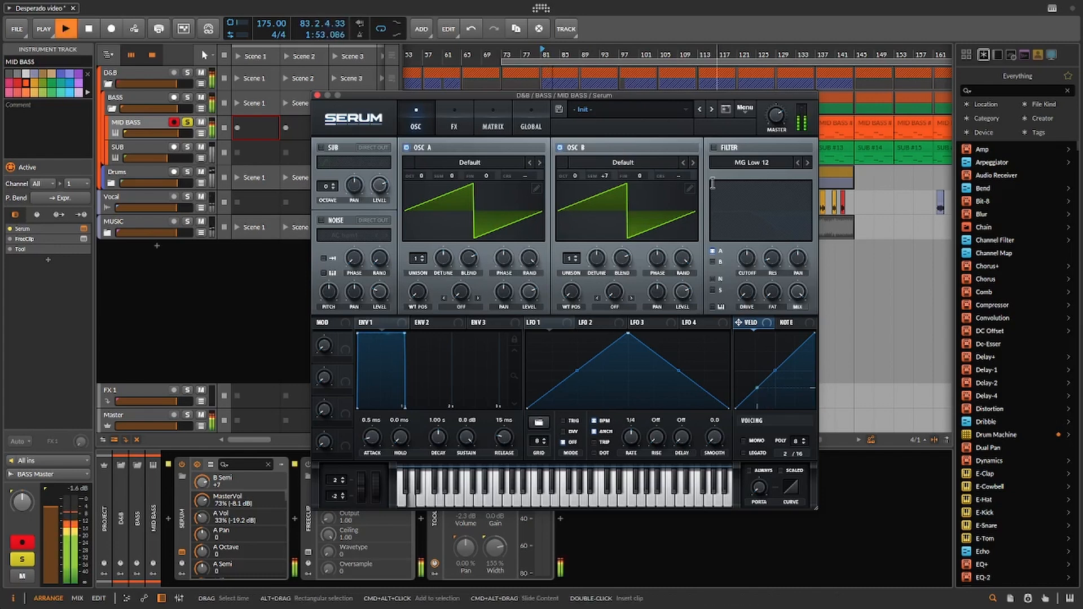
key(space)
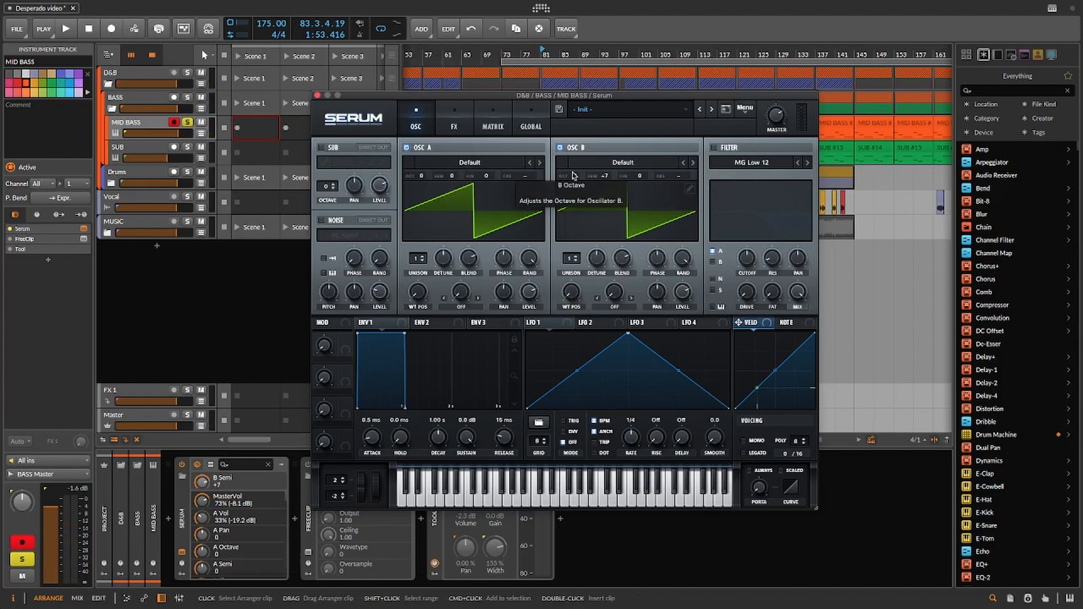
Give both MID BASS oscillators 5 unison voices, with detune 0.11 on oscillator A and 0.09 on oscillator B, checking by ear
drag(418, 258, 421, 226)
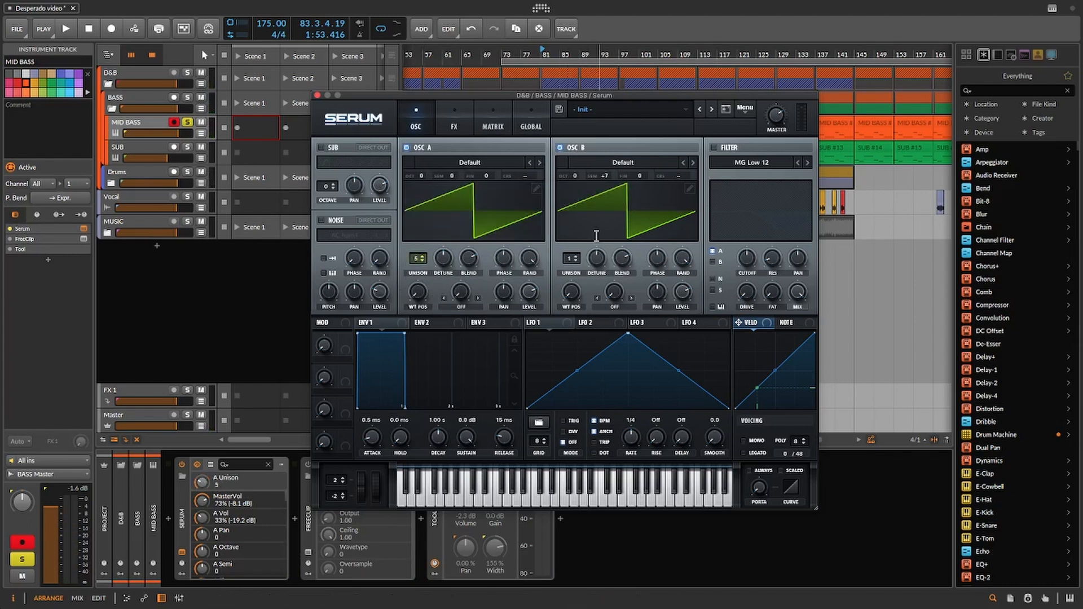
drag(571, 258, 571, 229)
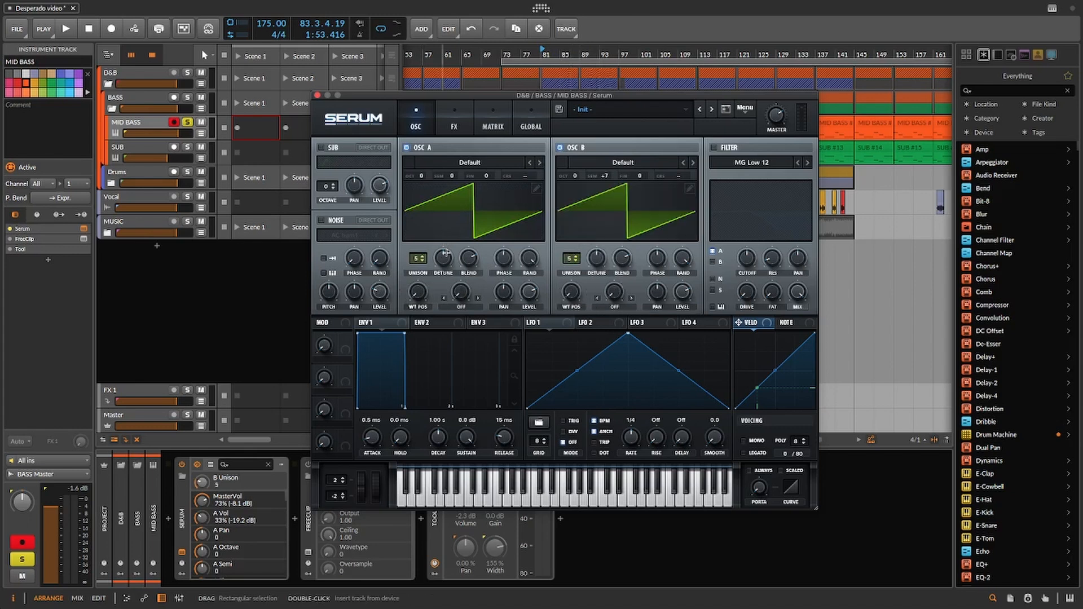
key(space)
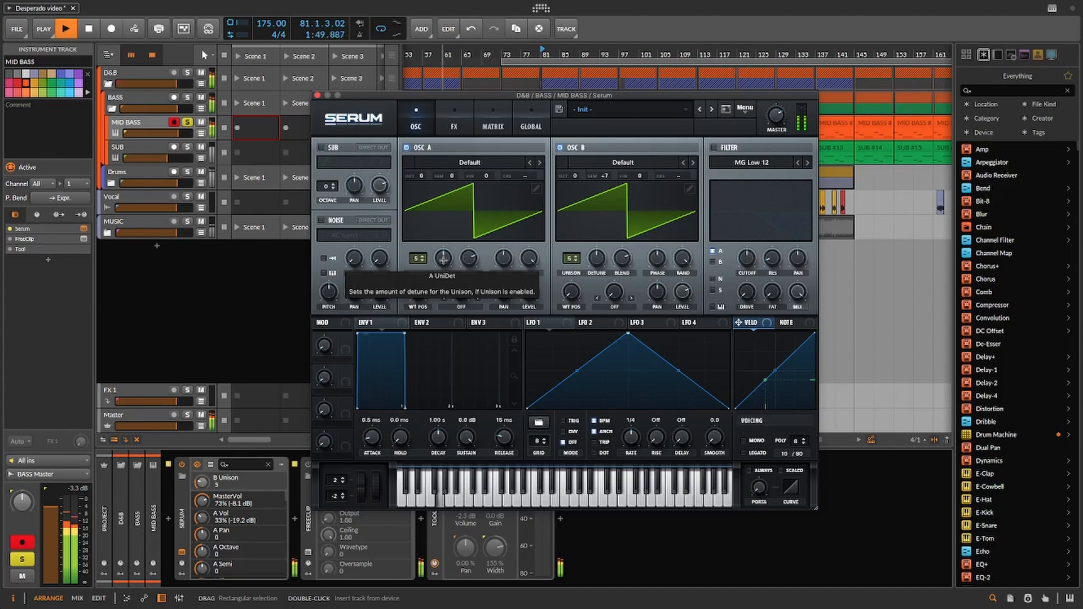
drag(442, 258, 443, 274)
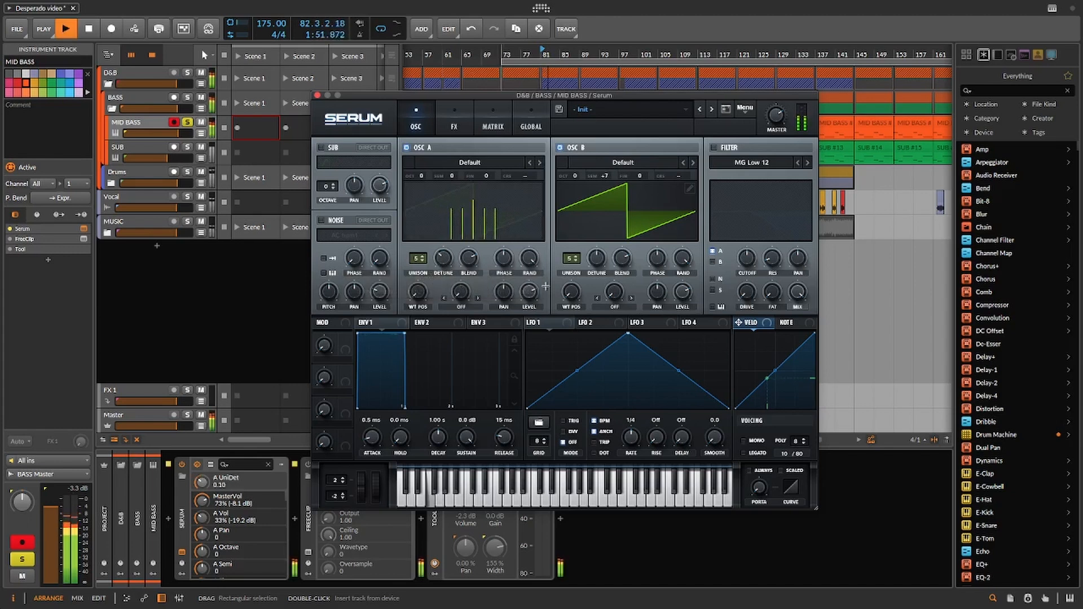
drag(604, 262, 593, 279)
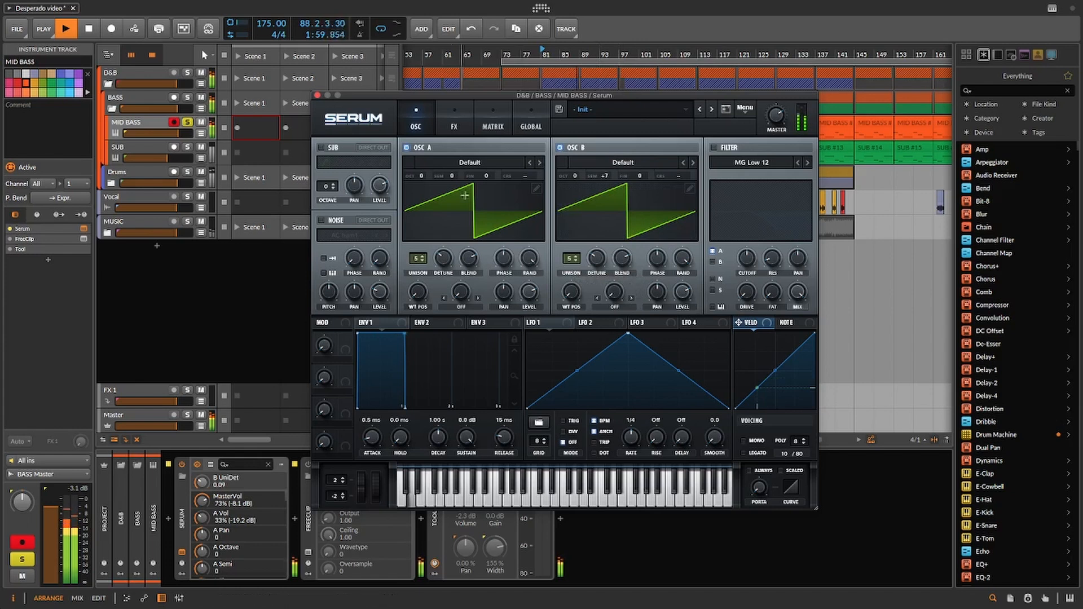
drag(445, 260, 446, 263)
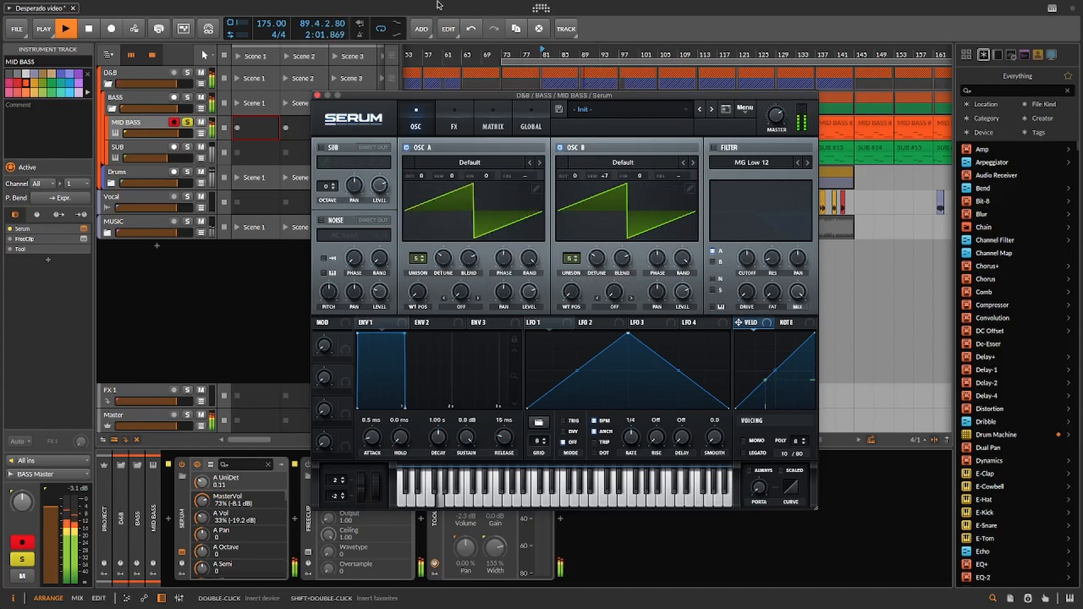
click(609, 59)
key(space)
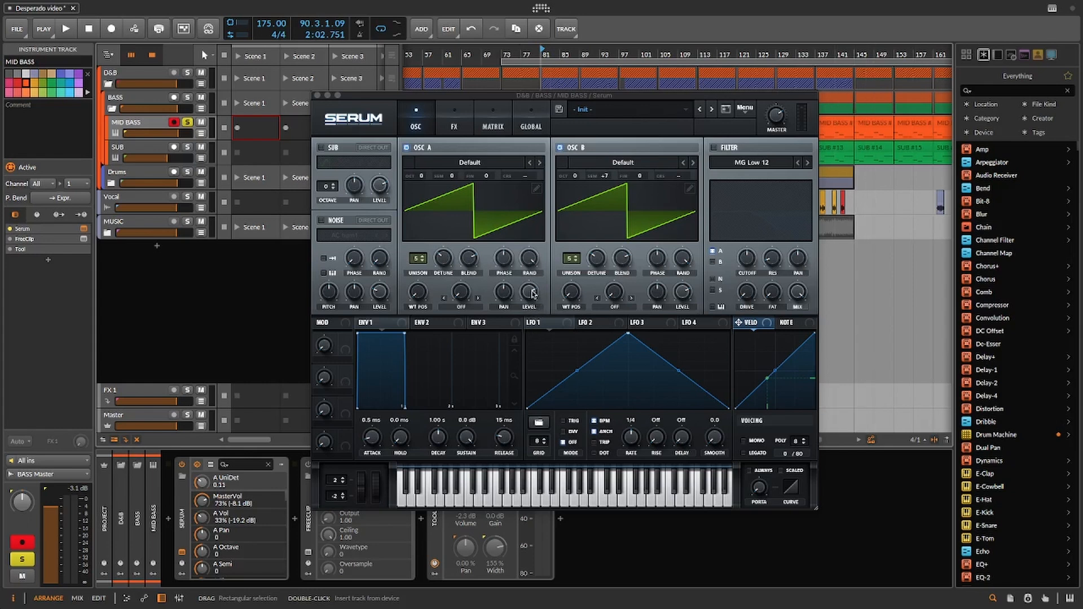
Lower oscillator A's level to 28%, reduce oscillator B's level as well, and modulate both levels with LFO 1
drag(529, 292, 528, 351)
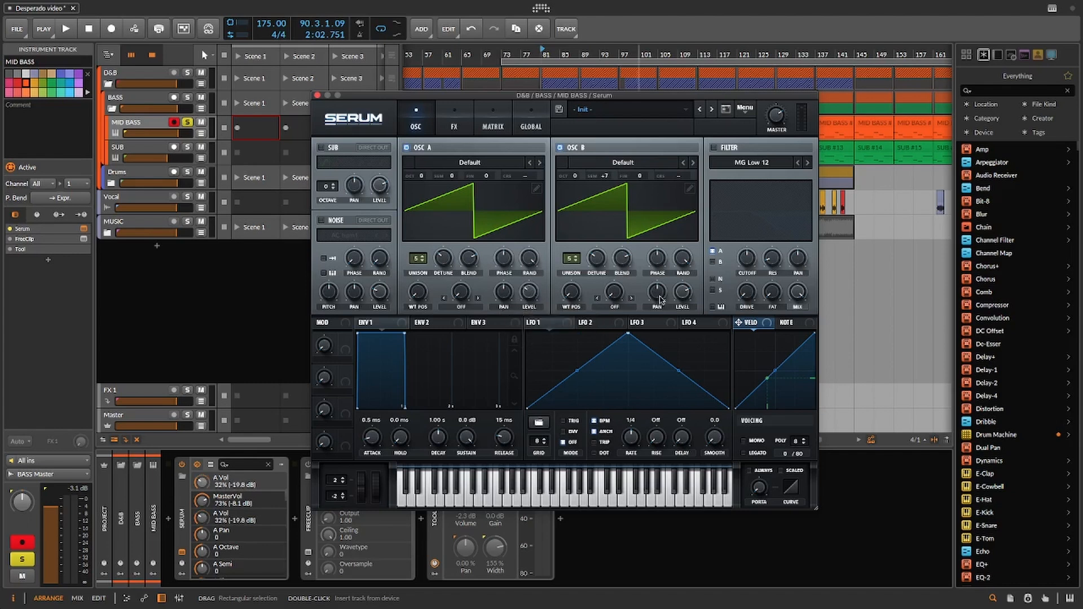
click(677, 303)
drag(677, 304, 674, 348)
drag(529, 291, 530, 294)
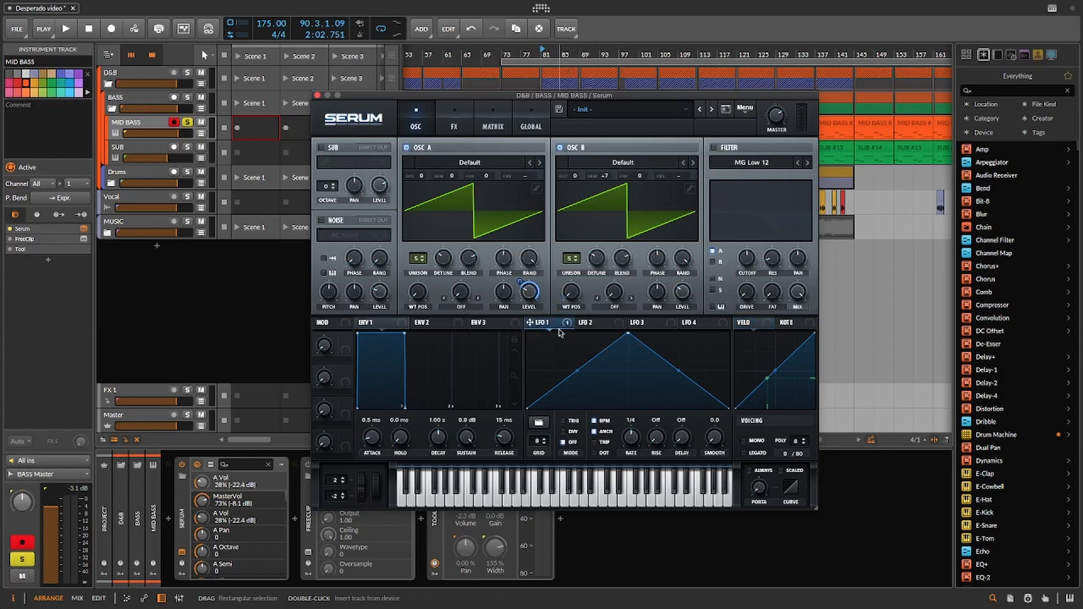
drag(571, 325, 683, 292)
Set LFO 1 to trigger mode with a dotted 1/8 rate and audition the pulsing bass
click(571, 421)
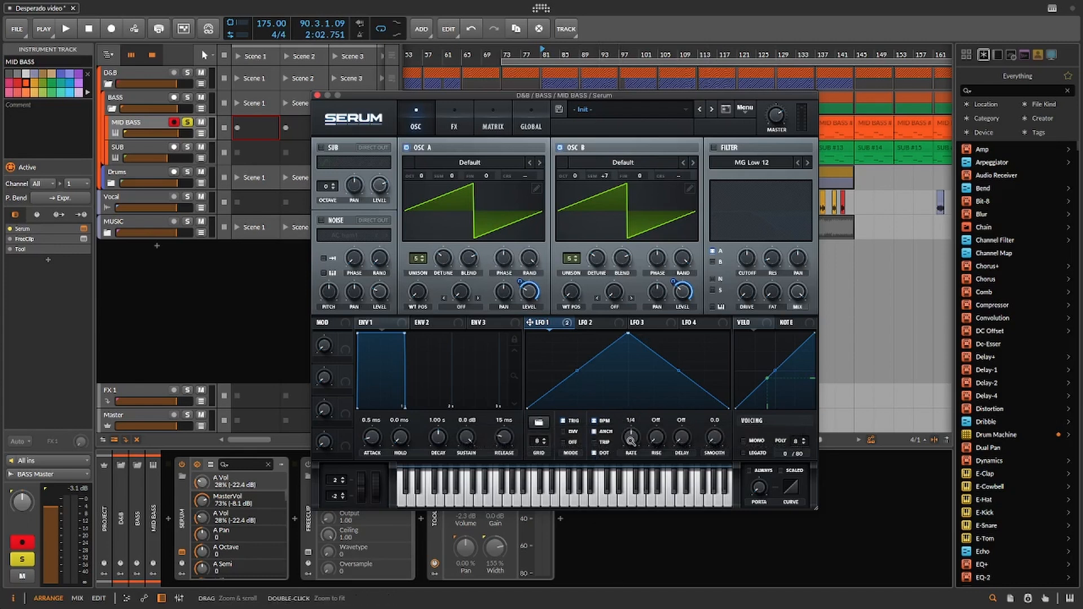
click(631, 439)
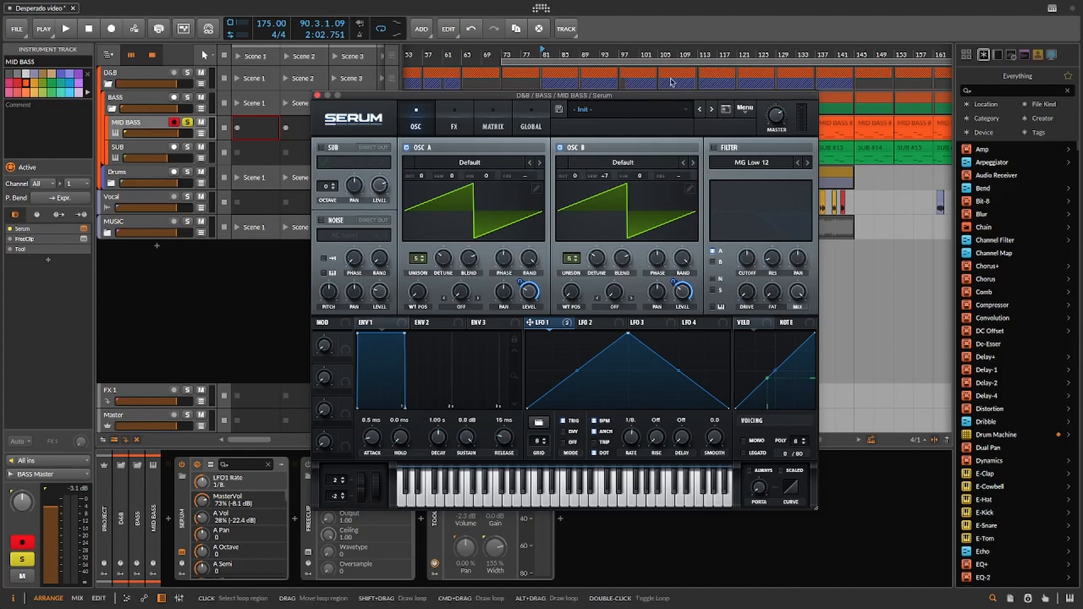
key(space)
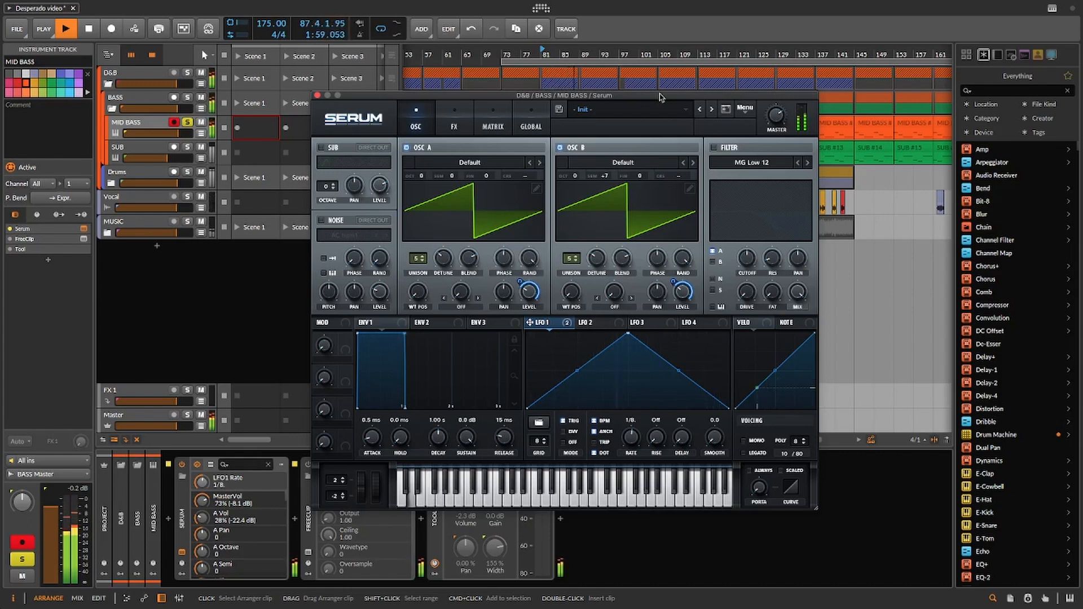
key(space)
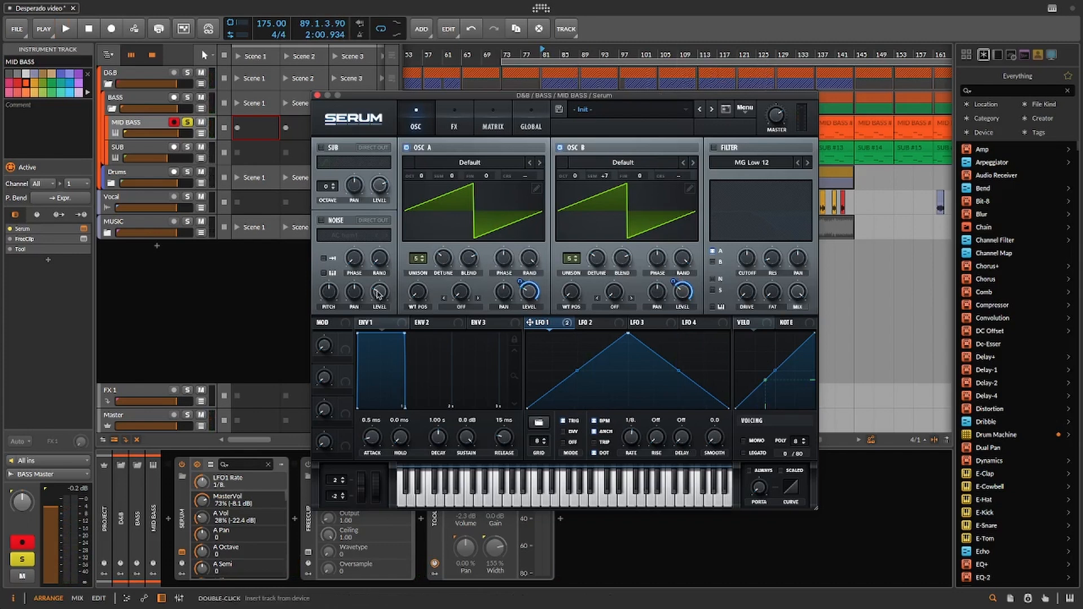
Enable the noise oscillator with the analog BrightWhite sample at a lowered level, and modulate that level with LFO 1 by 50
drag(379, 292, 378, 319)
click(322, 220)
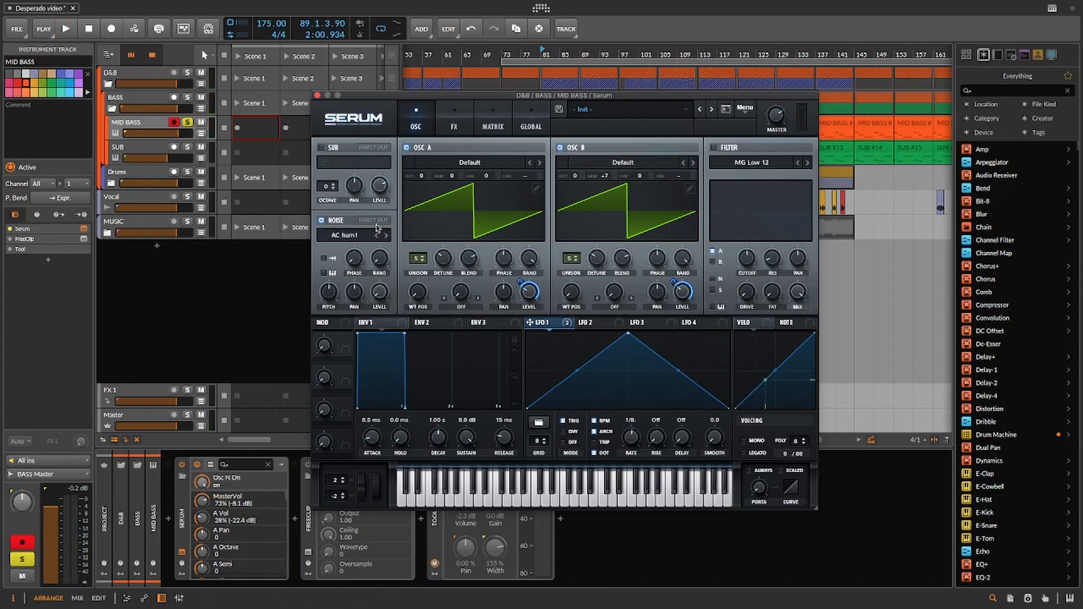
click(352, 237)
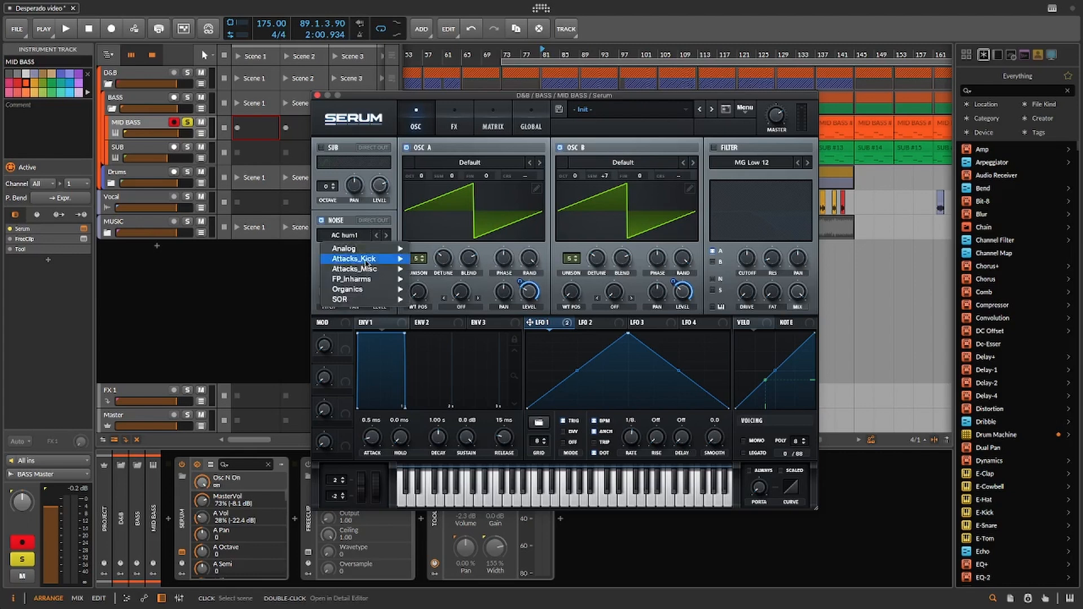
mouse_move(366, 249)
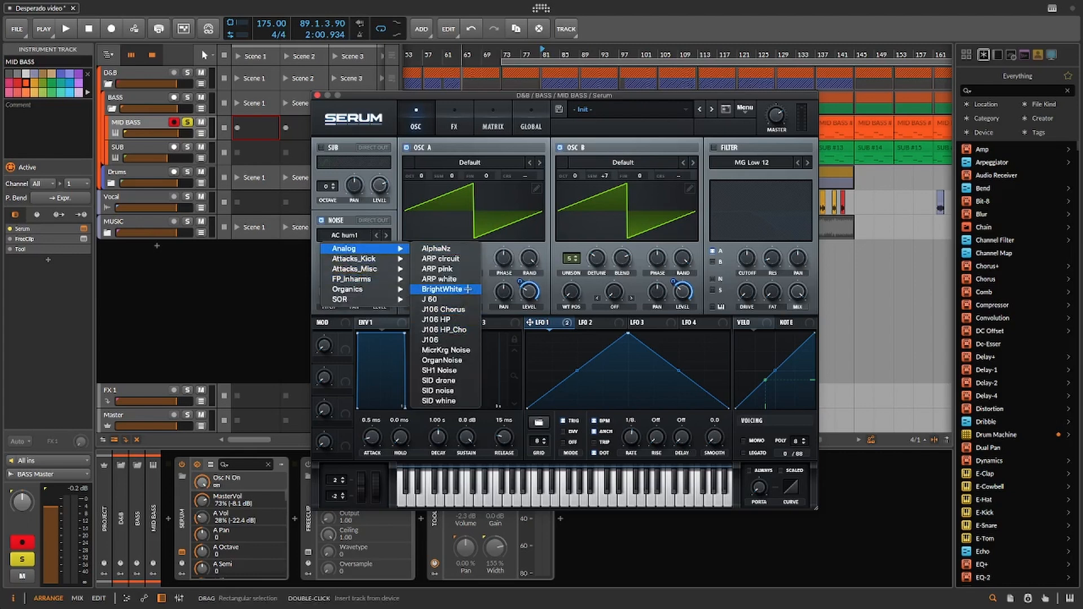
click(442, 289)
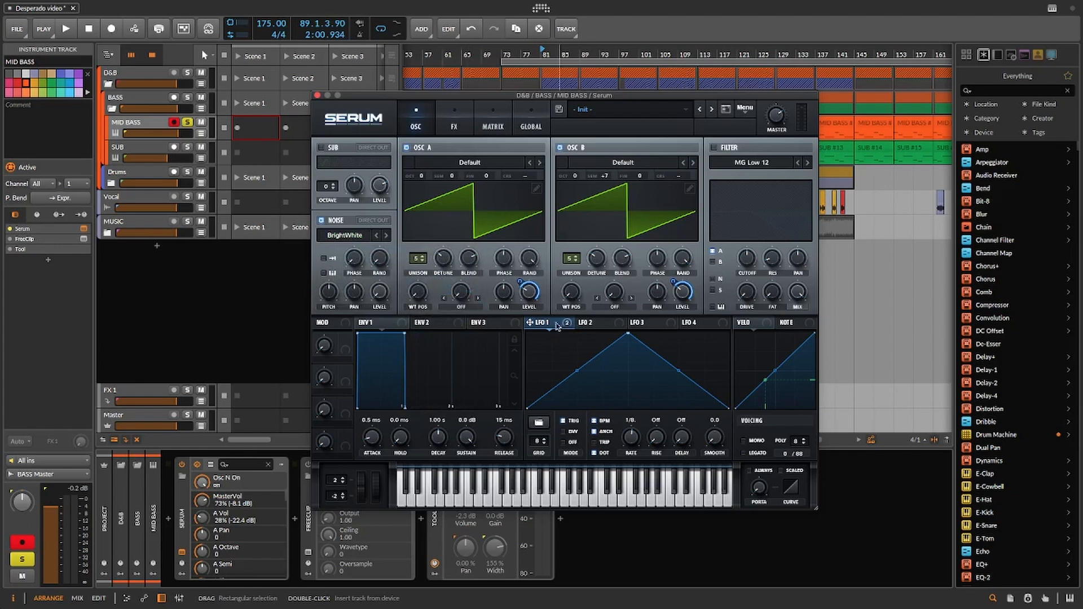
drag(565, 323, 374, 287)
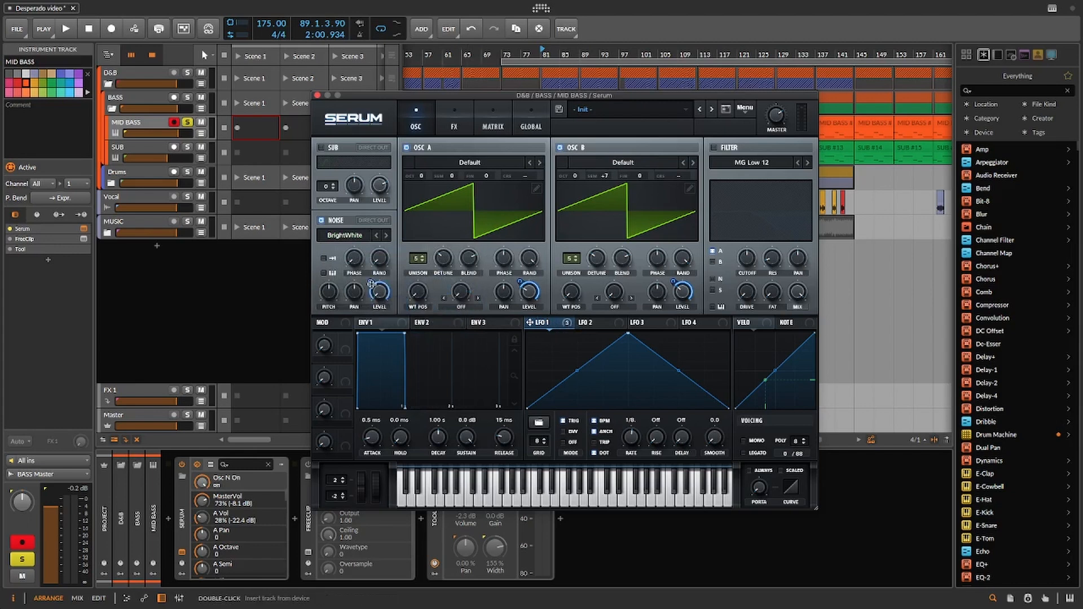
mouse_move(372, 283)
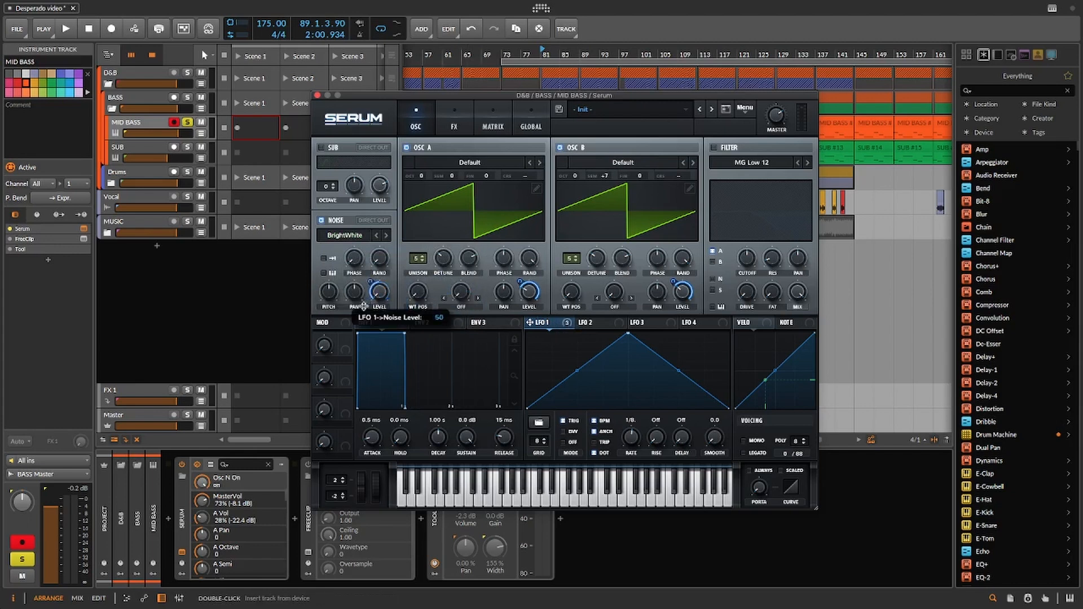
Fine-tune LFO 1's modulation amount on the noise level while auditioning the mid bass
drag(360, 306, 364, 288)
key(space)
mouse_move(368, 284)
drag(366, 288, 365, 288)
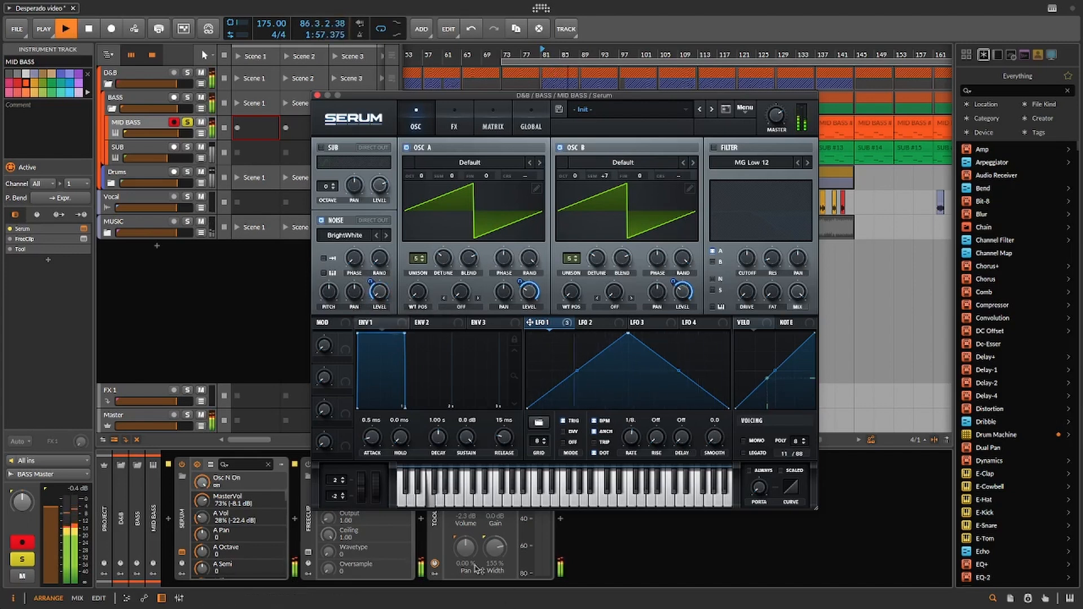
key(space)
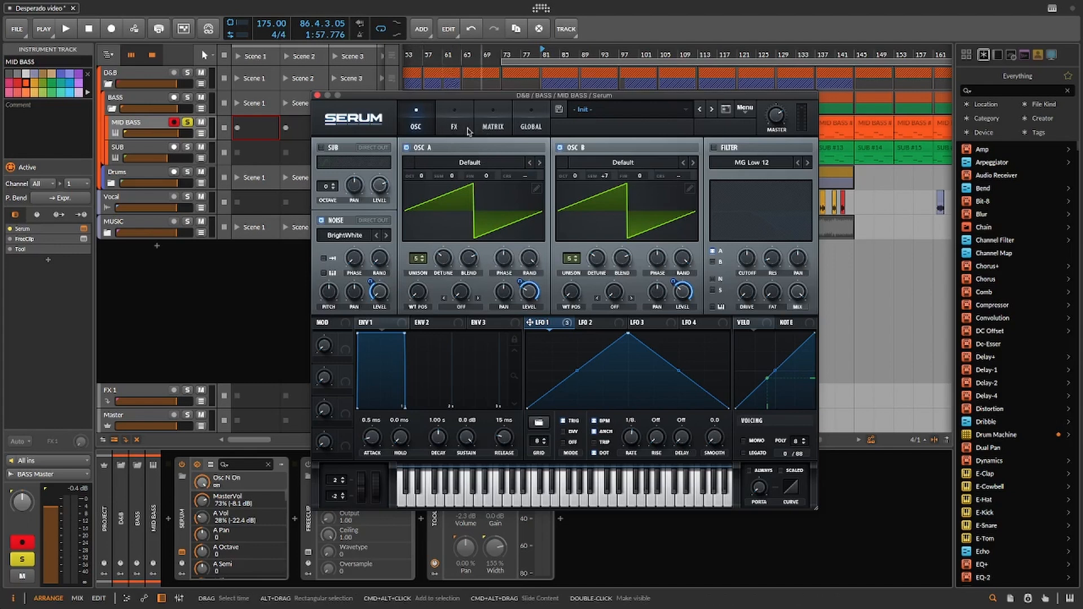
Enable the Hyper/Dimension effect with Hyper mix at 0, Dimension size 46% and Dimension mix 24%, adjusting by ear during playback
click(463, 123)
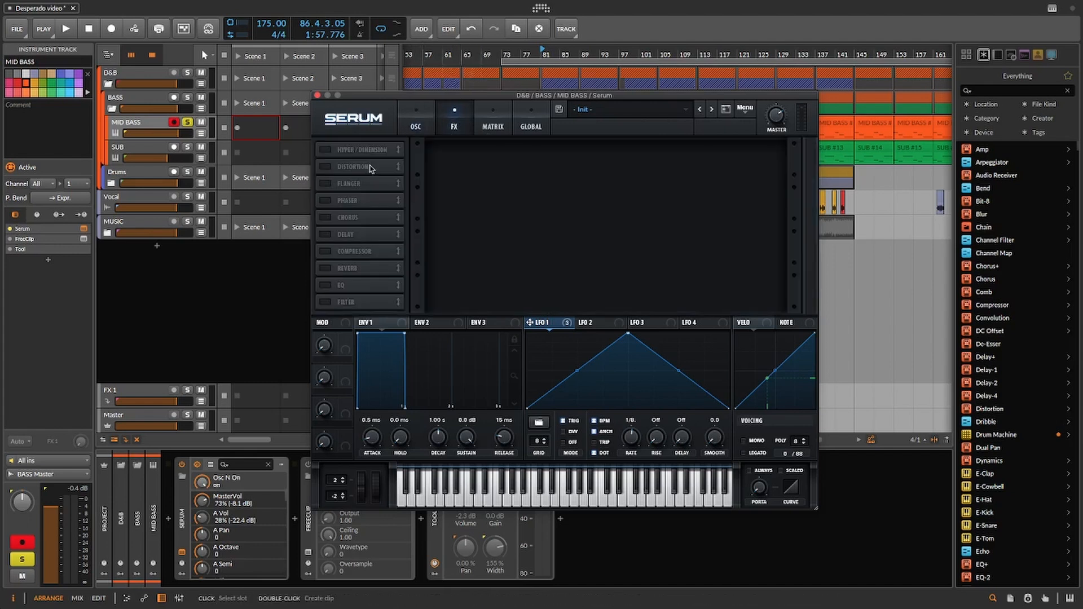
click(326, 150)
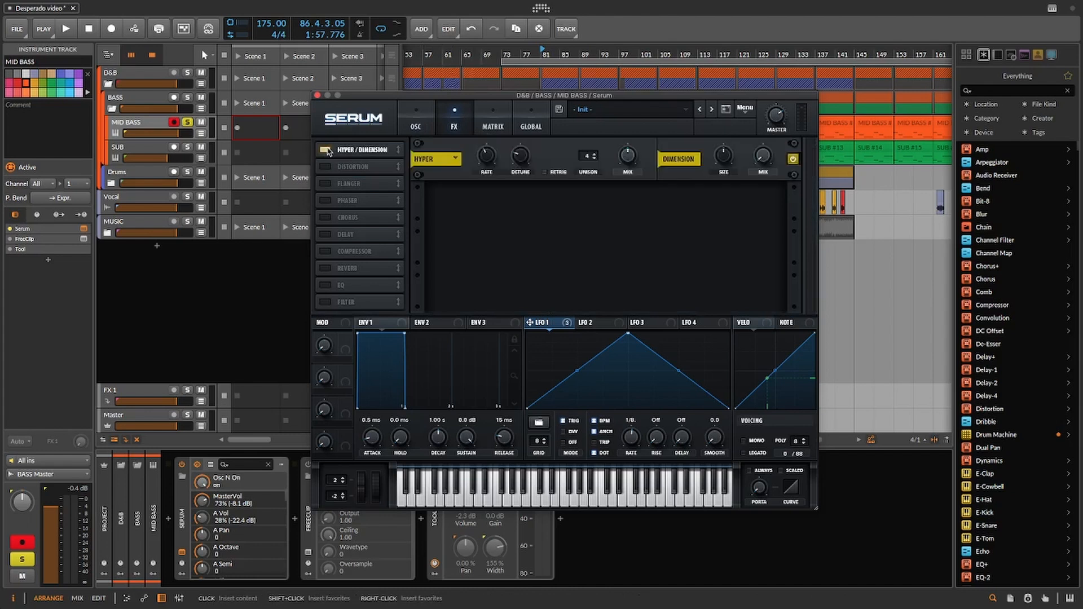
click(628, 153)
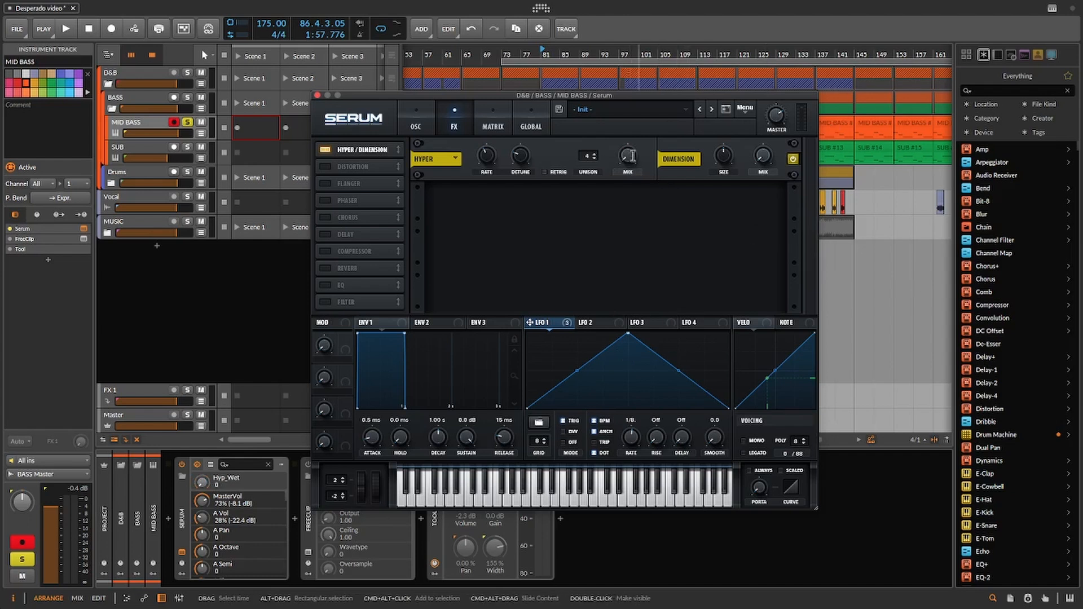
click(733, 161)
key(space)
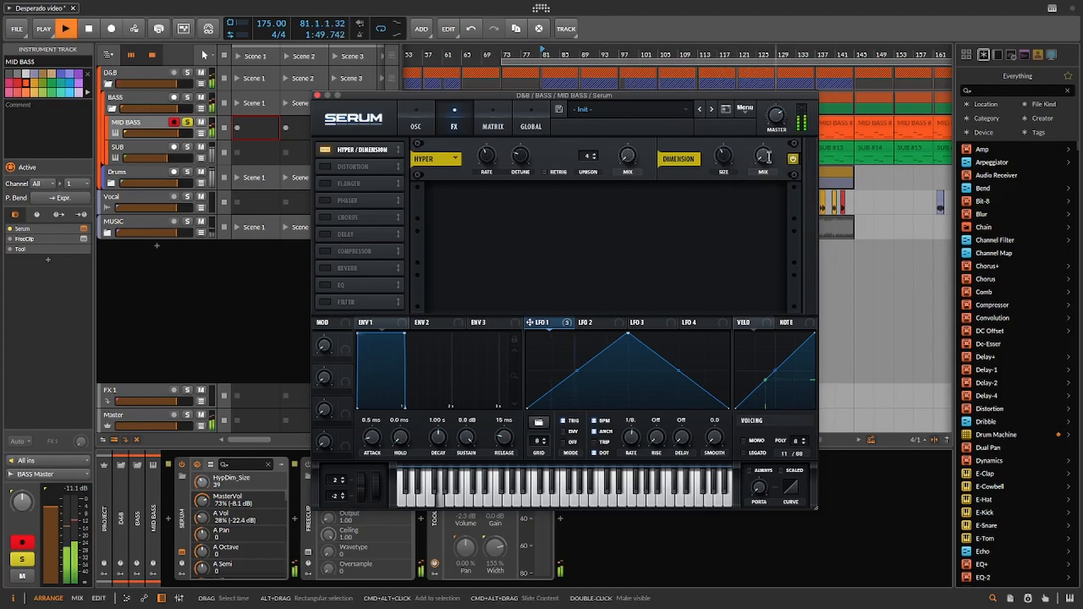
click(768, 160)
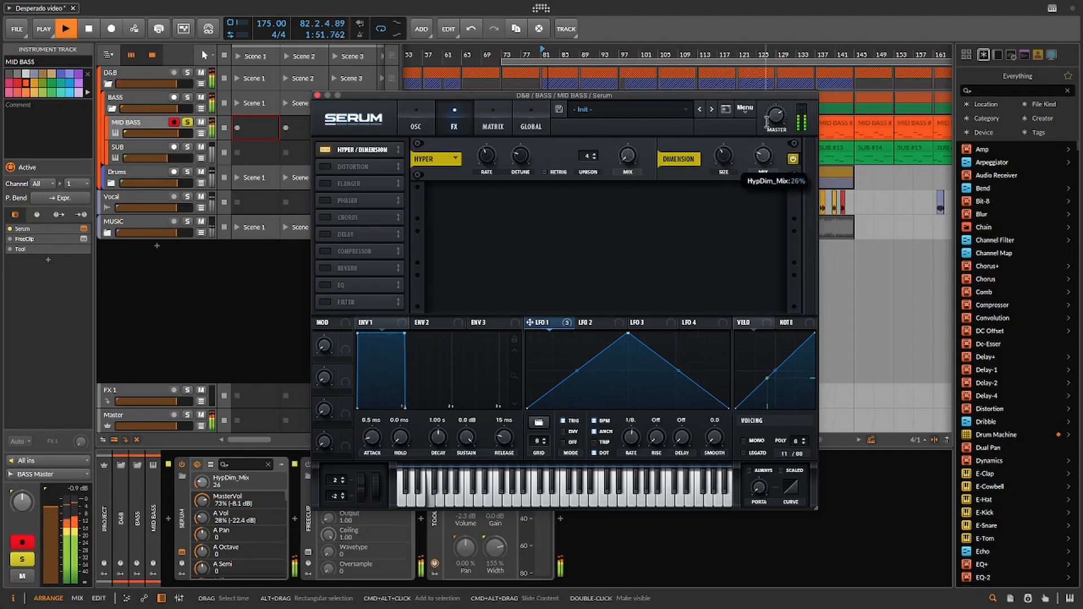
drag(728, 158, 763, 157)
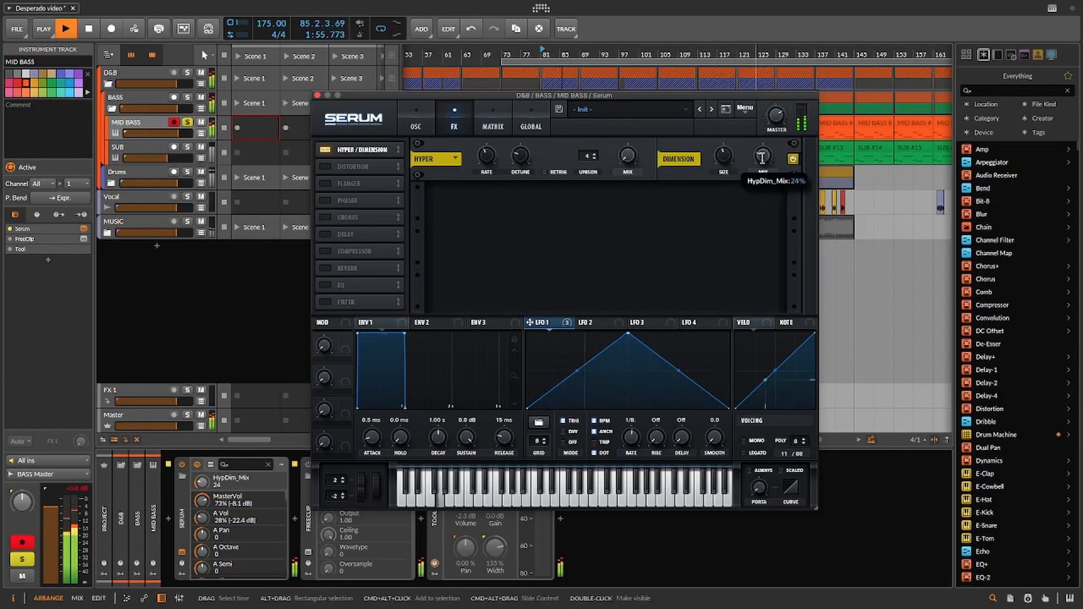
click(724, 155)
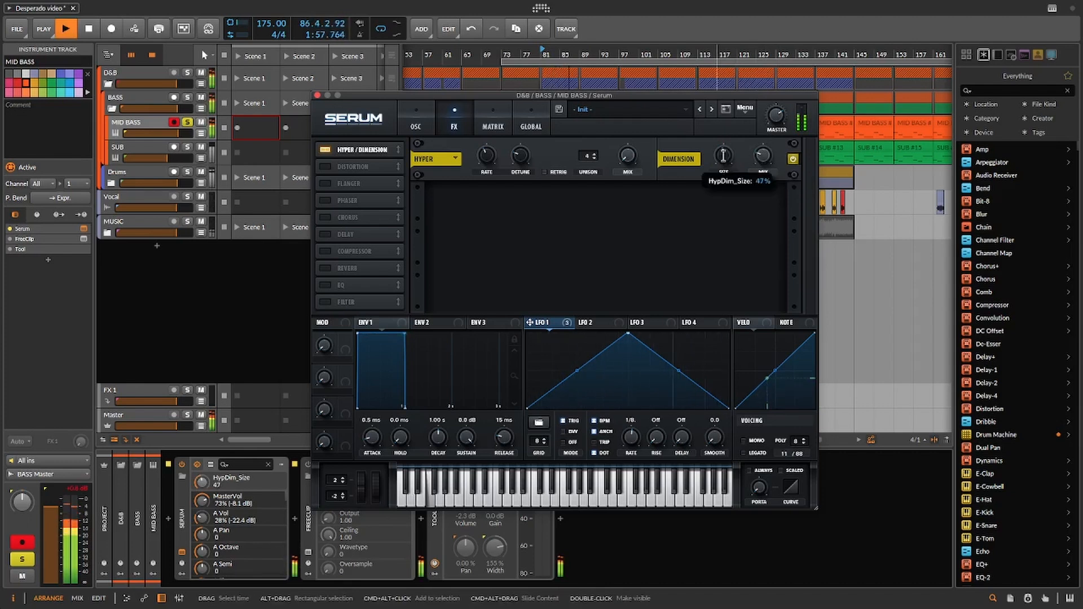
drag(724, 155, 724, 156)
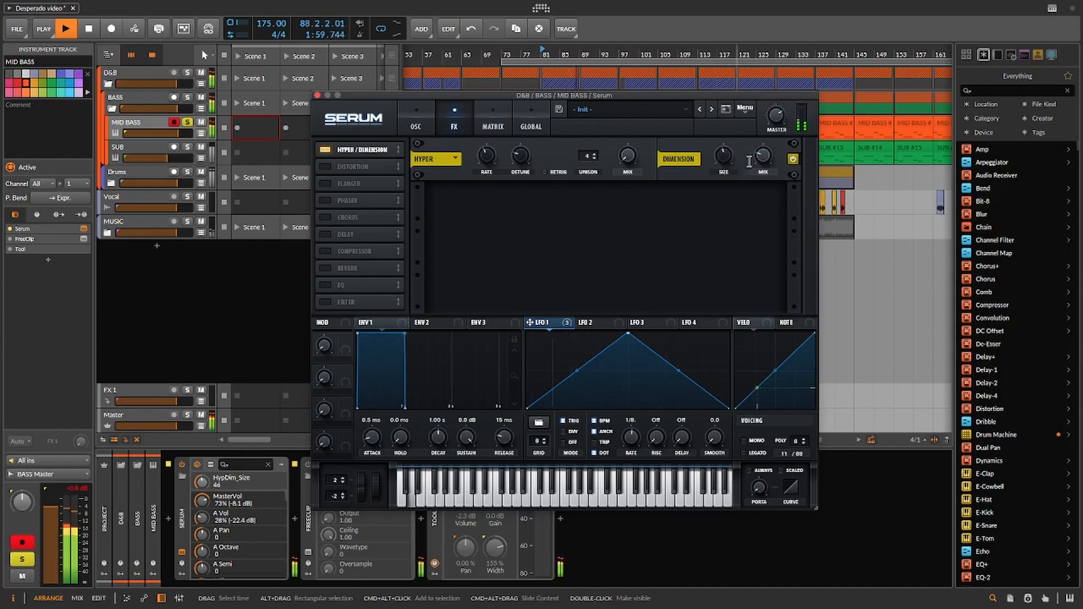
key(space)
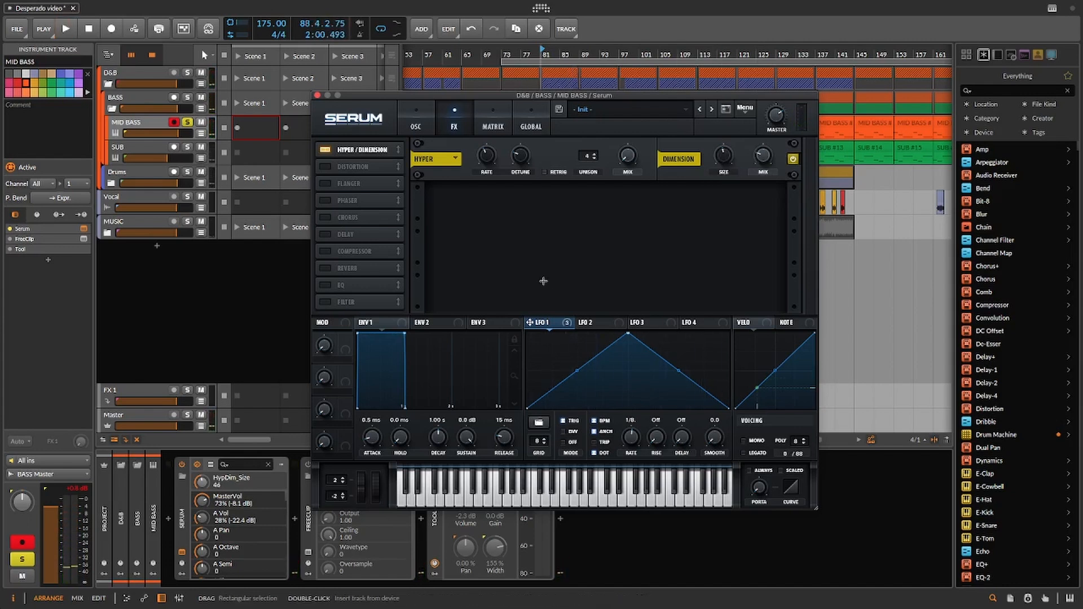
Enable the distortion effect in SoftClip mode, set its drive to about 64%, and audition the bass
click(325, 167)
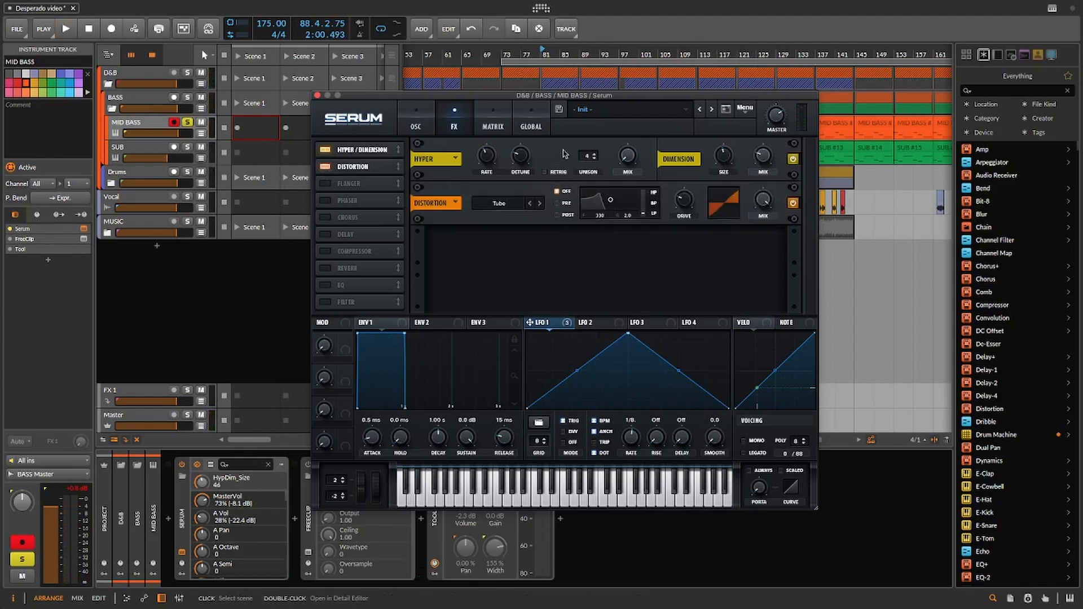
click(511, 204)
click(502, 226)
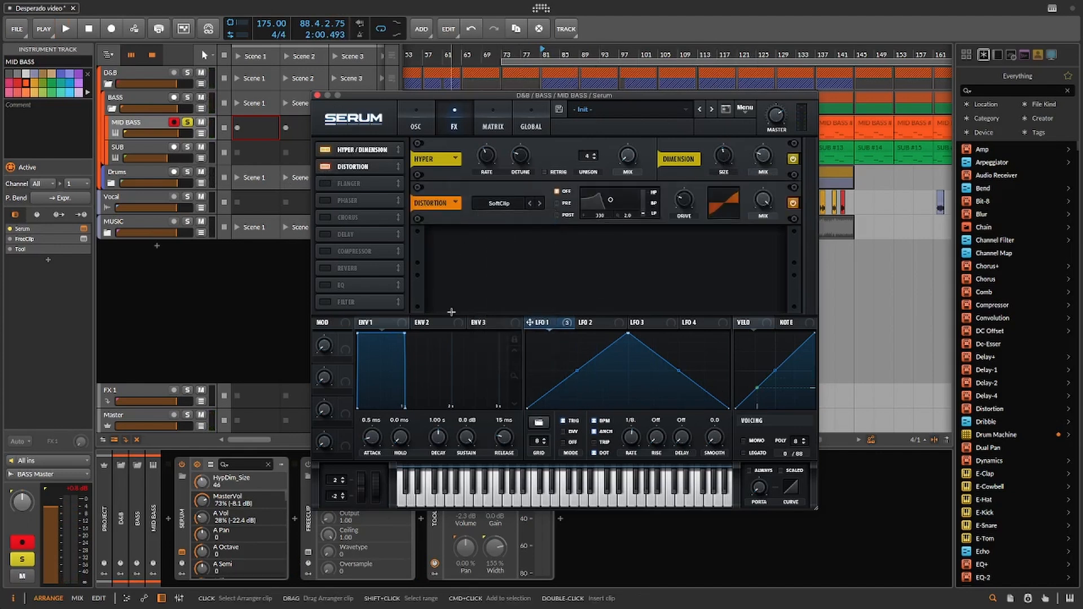
click(684, 200)
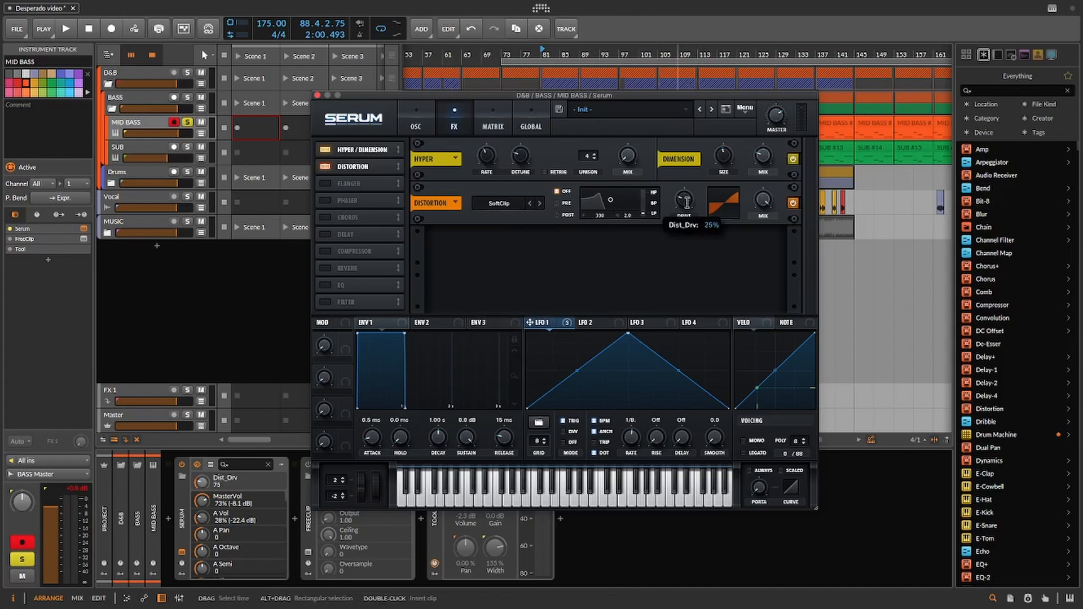
mouse_move(687, 202)
mouse_down()
mouse_move(695, 170)
mouse_move(682, 194)
mouse_up()
key(space)
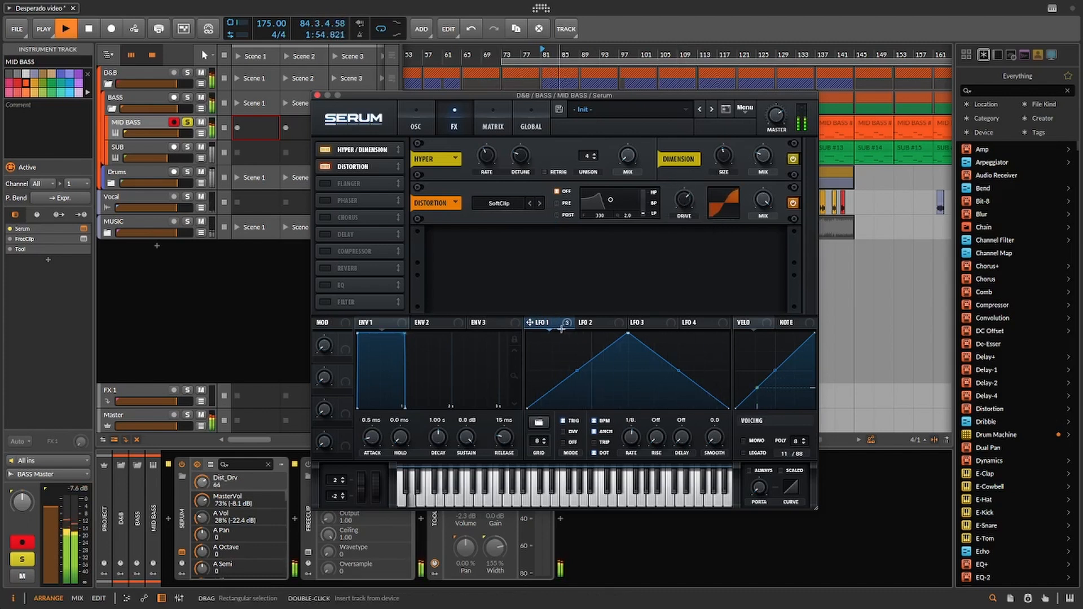
key(space)
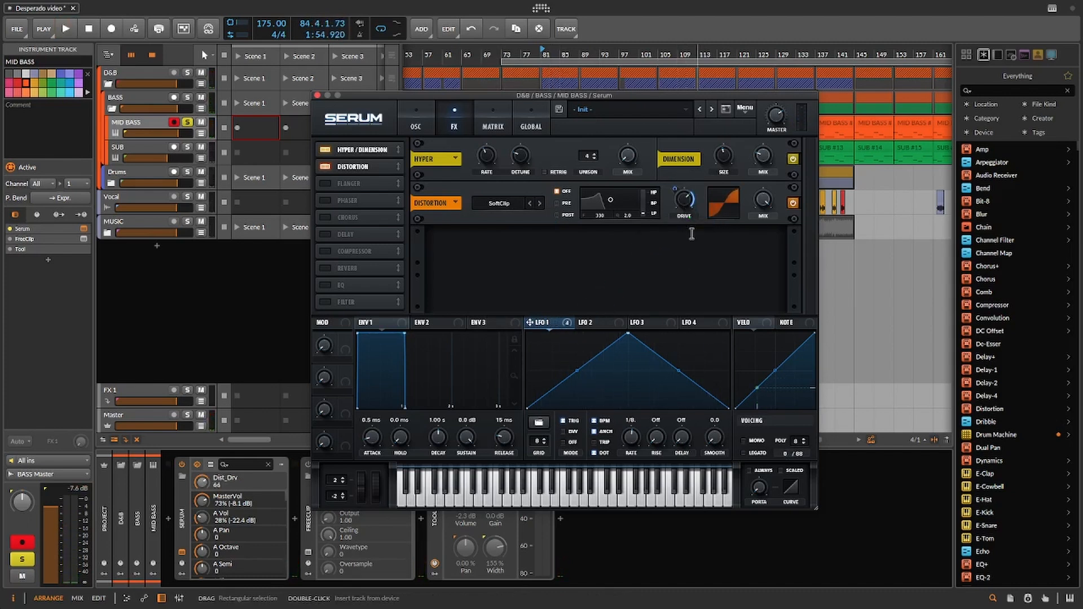
Modulate the distortion drive with LFO 1 by about 14 and set the drive to 69% during playback
mouse_move(674, 188)
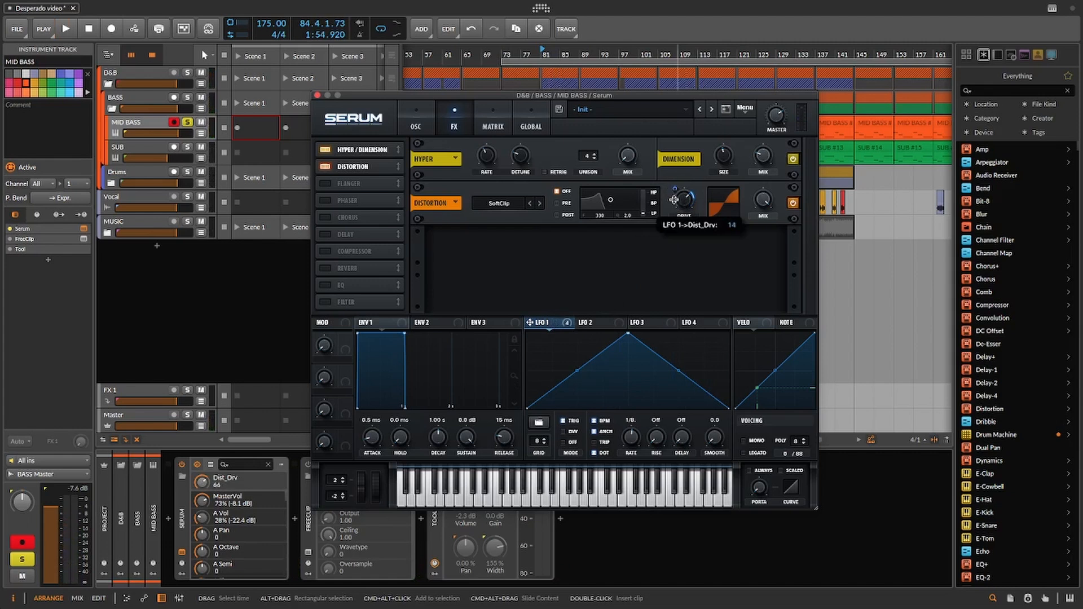
key(space)
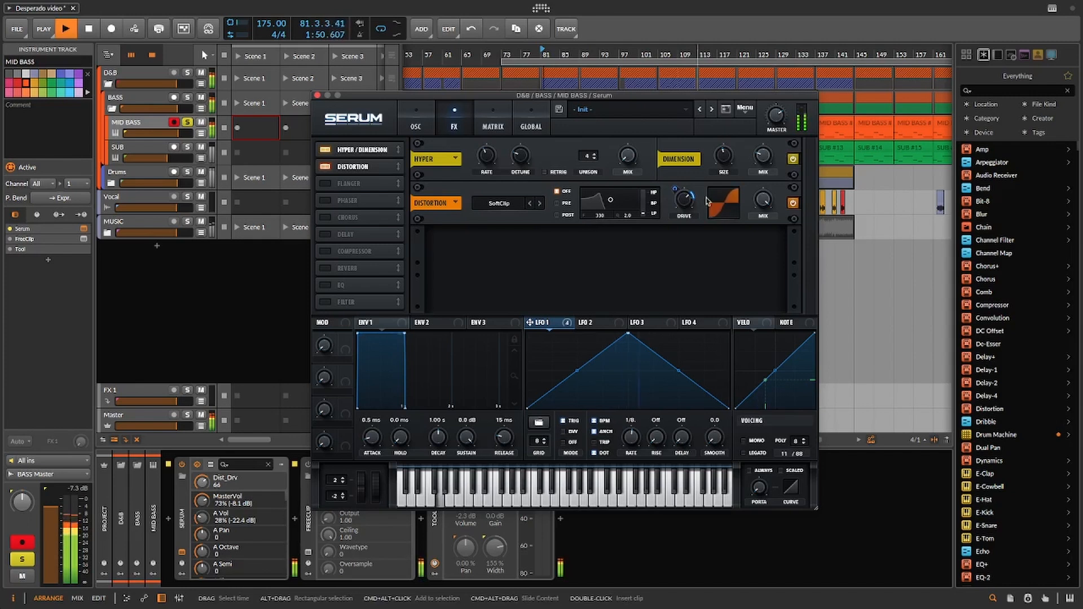
drag(683, 199, 685, 199)
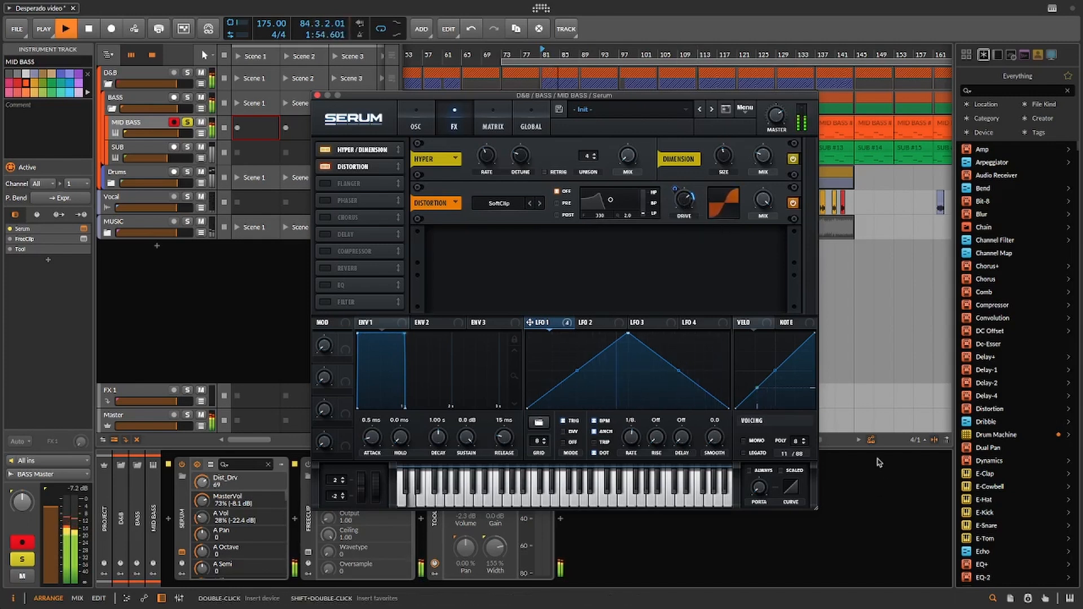
key(space)
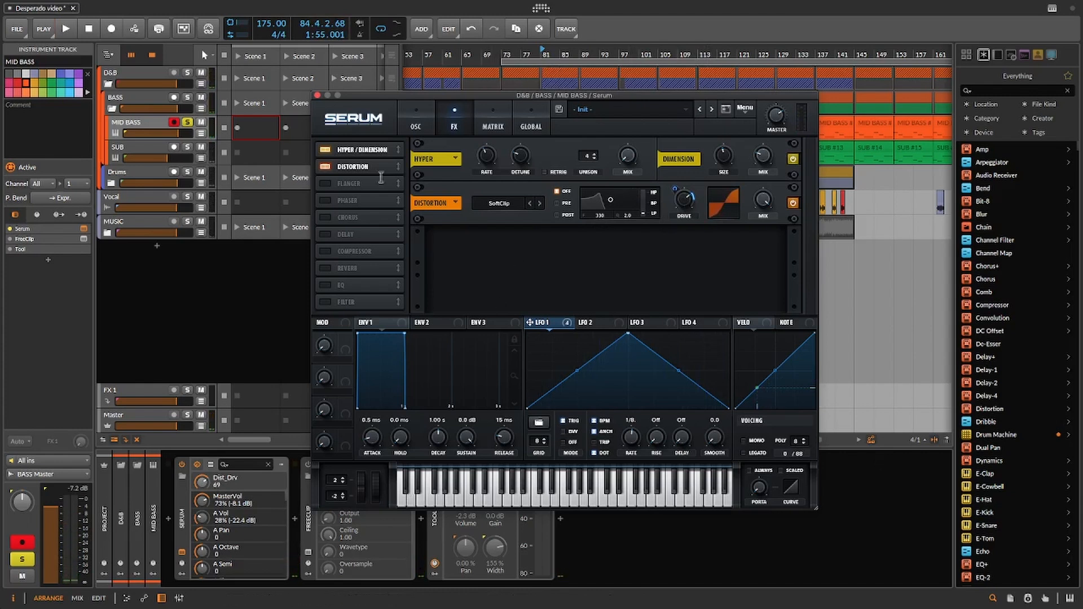
Enable the compressor and, during playback, adjust its threshold, set the attack to 37.3 and the gain to 6.8
click(325, 251)
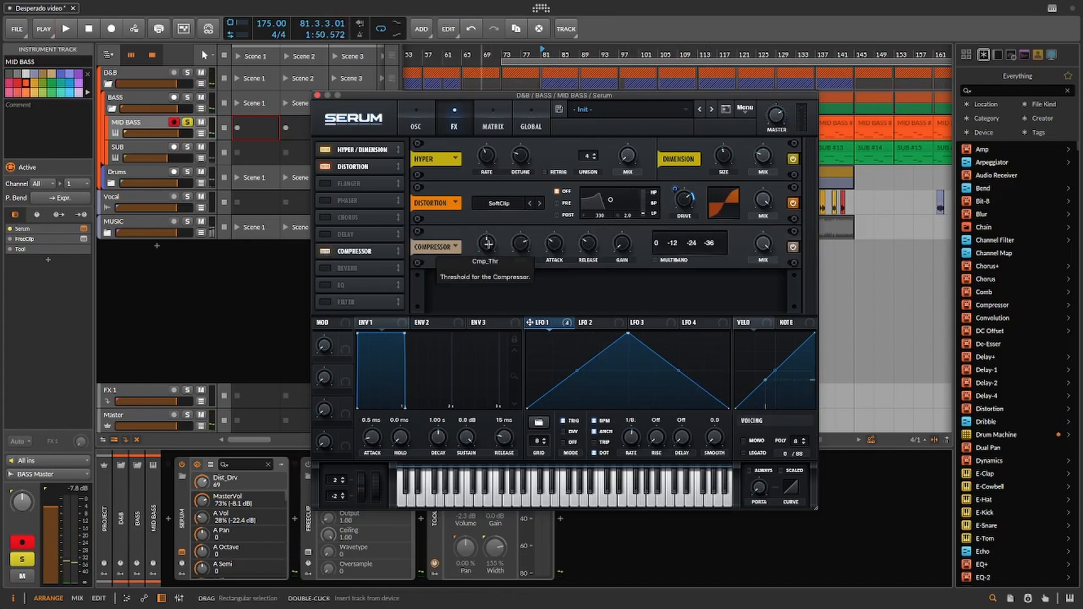
key(space)
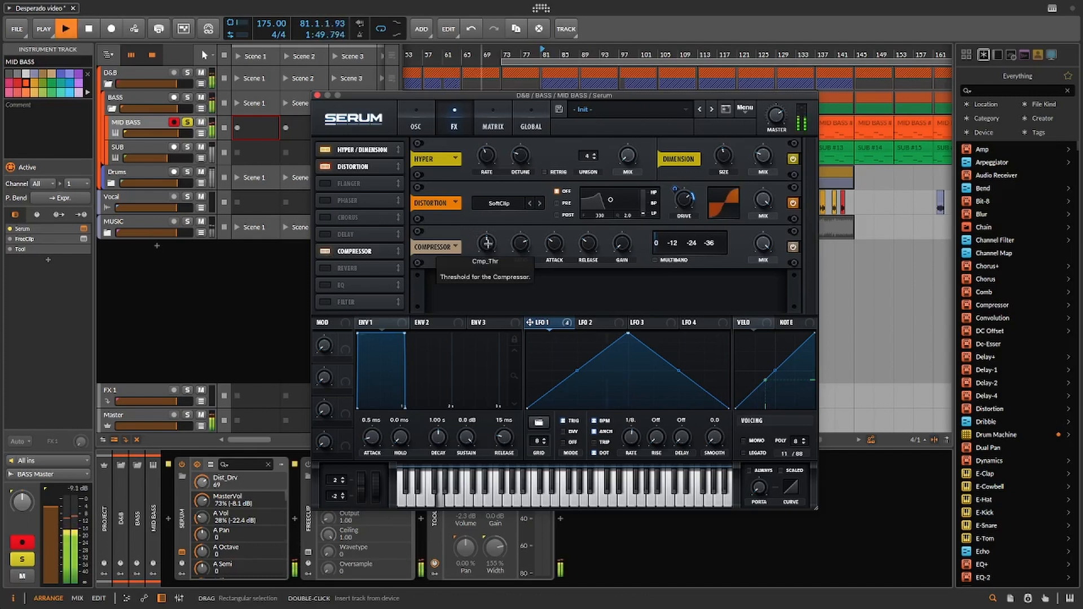
drag(487, 242, 470, 261)
drag(553, 243, 545, 249)
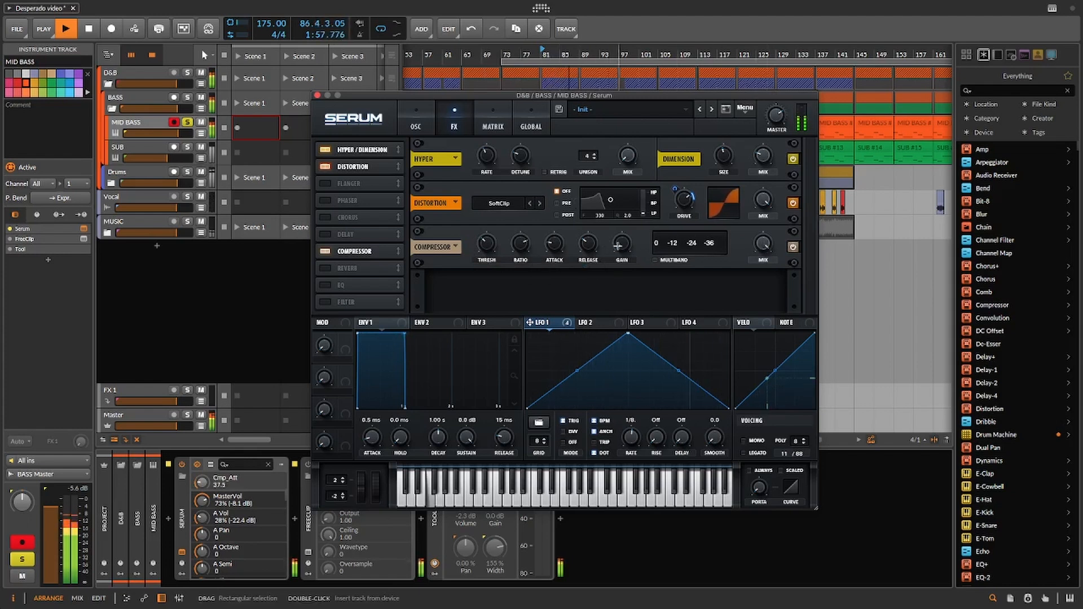
drag(618, 245, 618, 221)
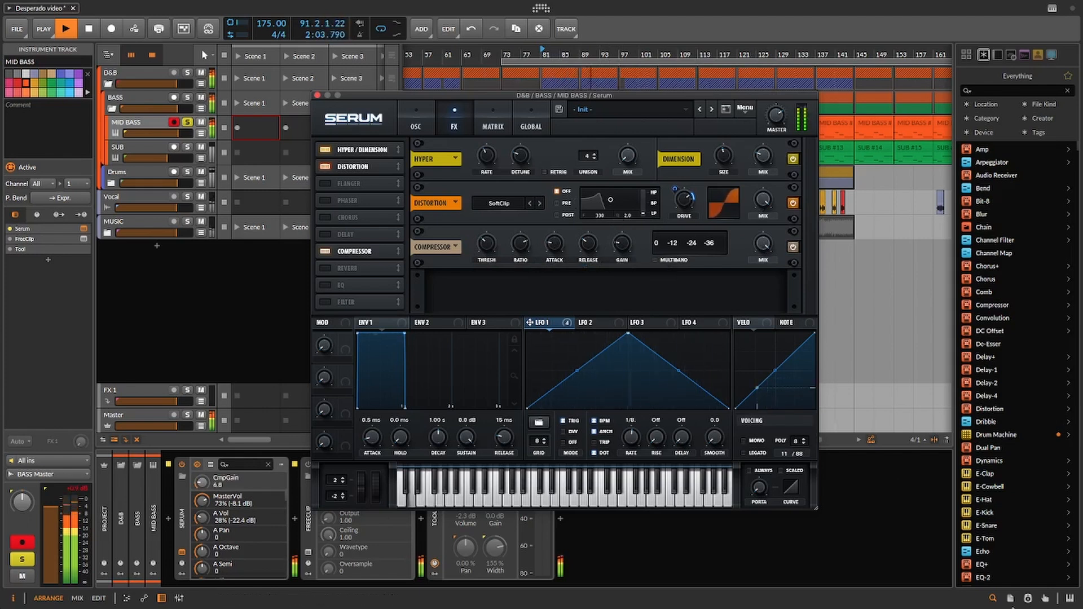
key(space)
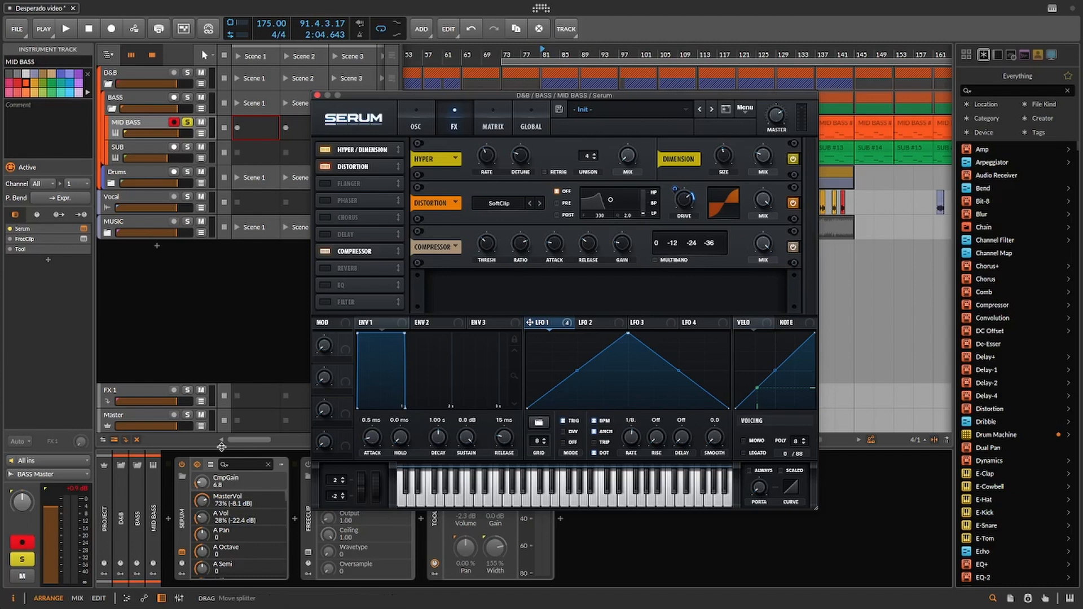
Enable the EQ and switch its low band to a low cut with Q at 50% and frequency at 22 Hz
click(324, 286)
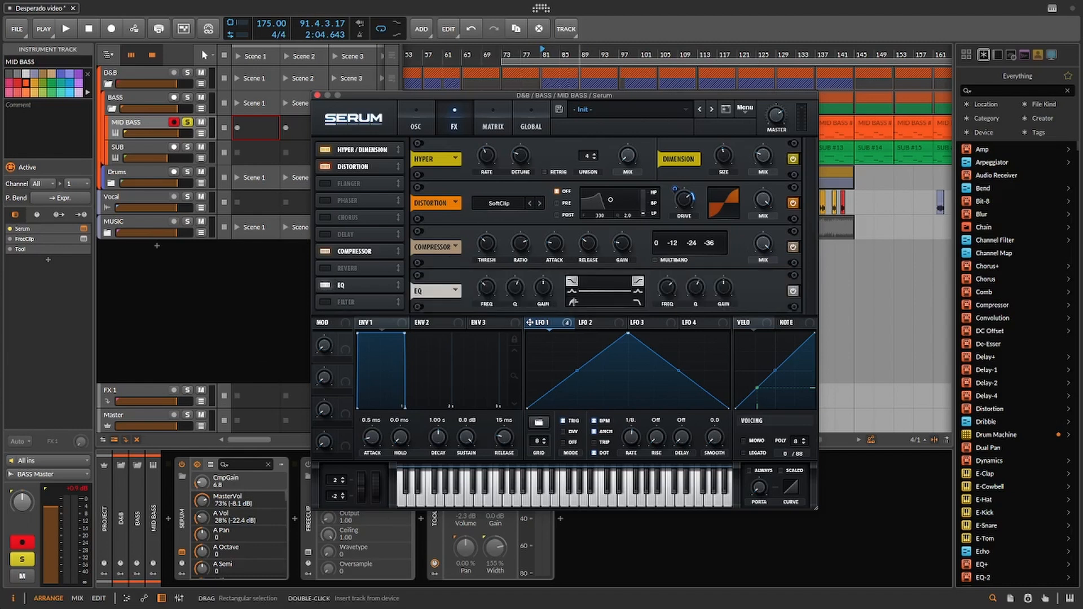
click(572, 301)
click(515, 290)
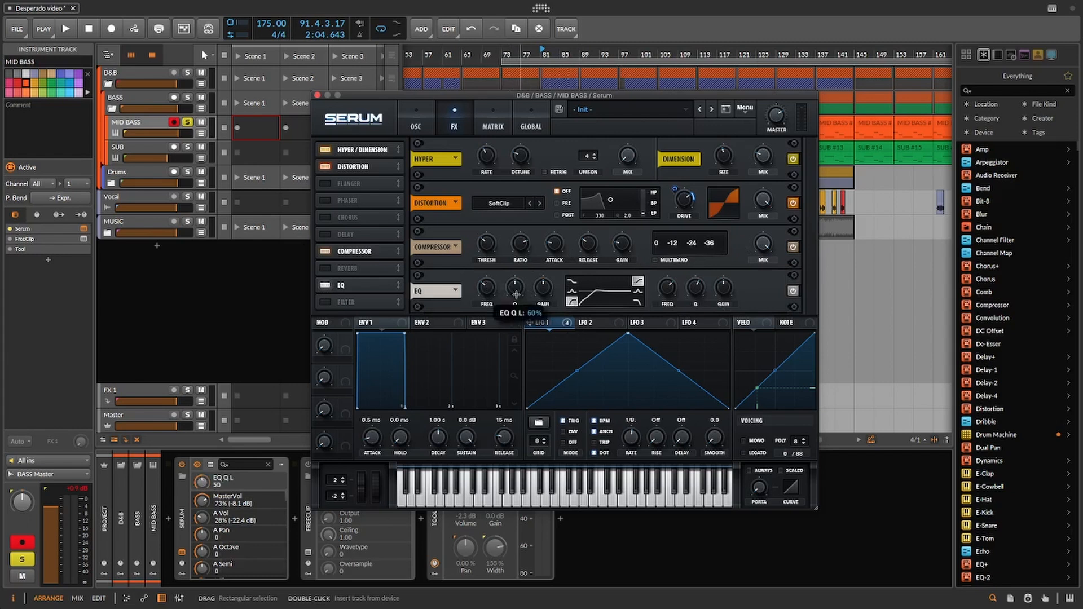
drag(487, 288, 487, 302)
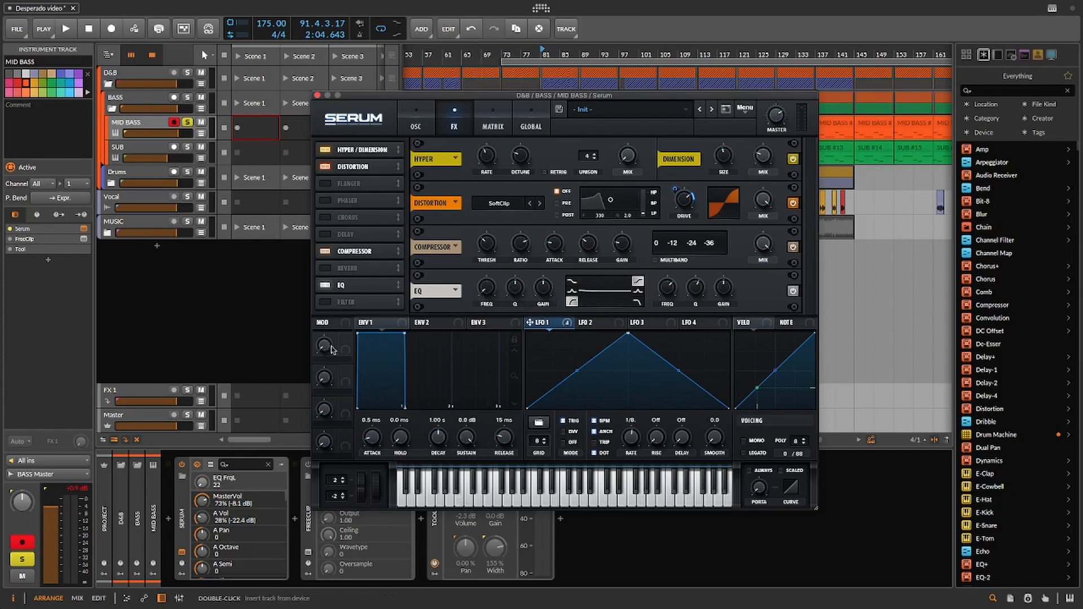
Assign Macro 1 to the EQ's low-cut frequency, audition a sweep back down to 0%, and name the macro EQ
drag(345, 340, 486, 288)
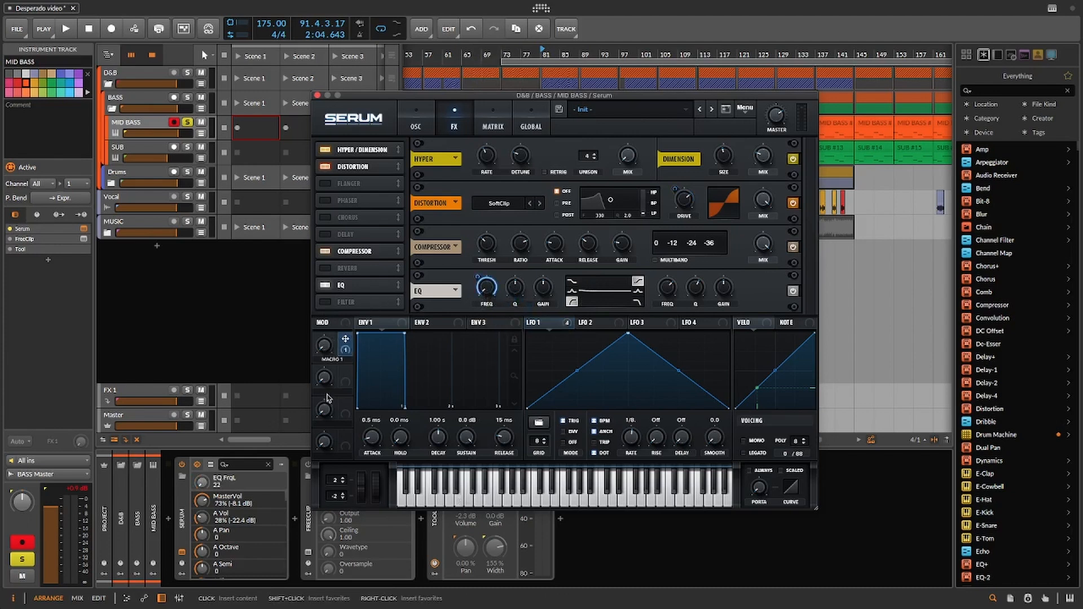
click(325, 350)
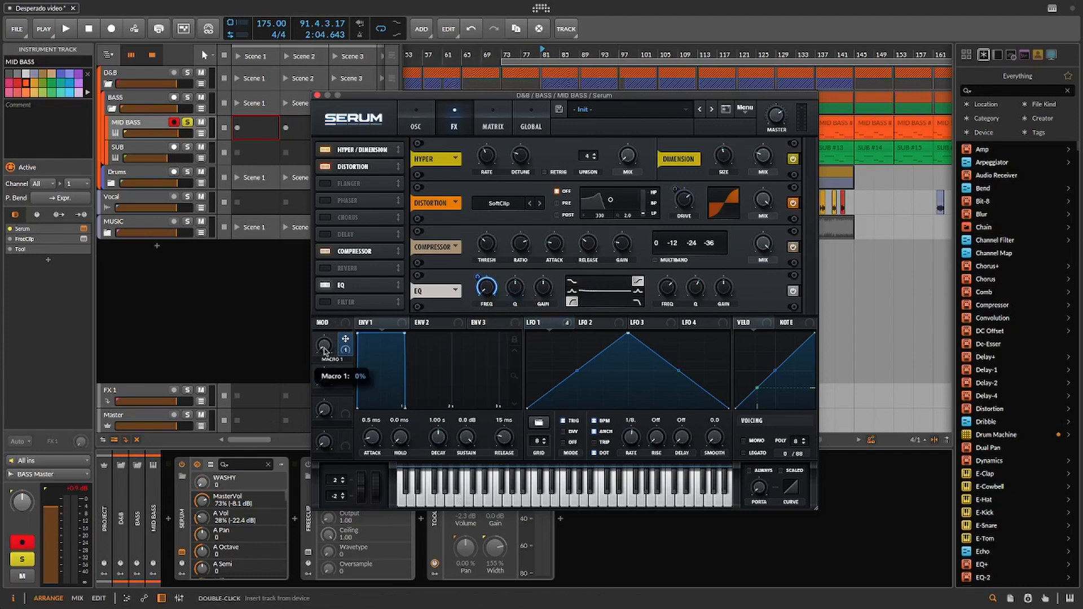
key(space)
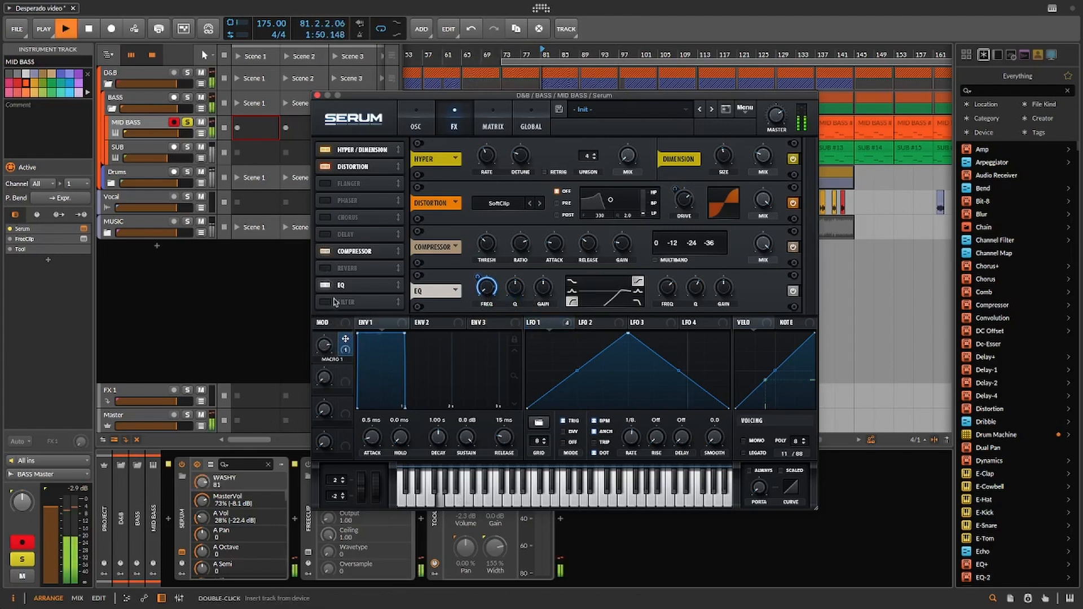
drag(324, 349, 322, 406)
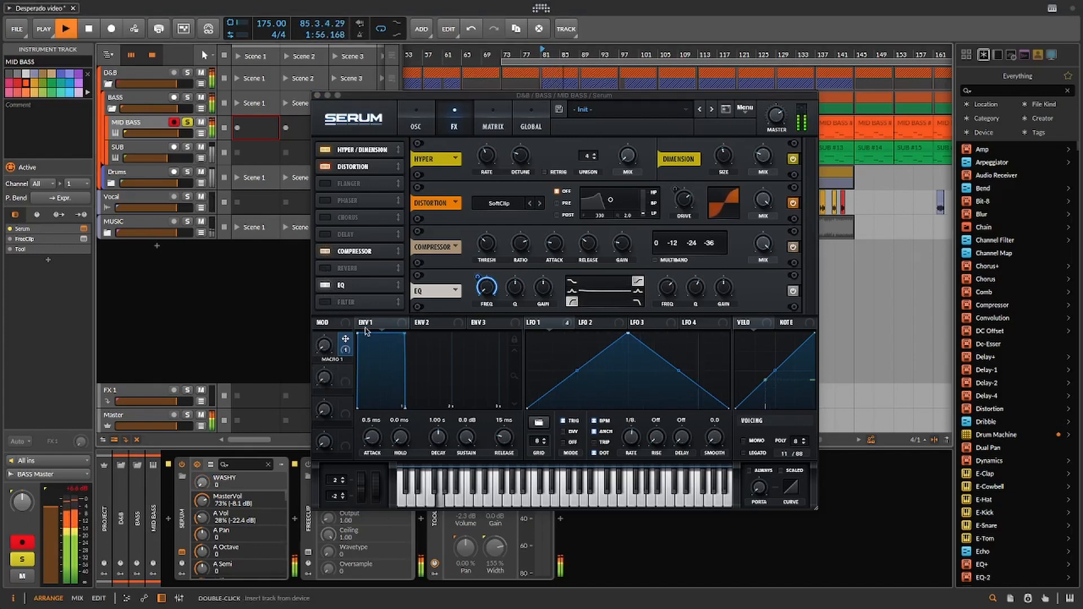
key(space)
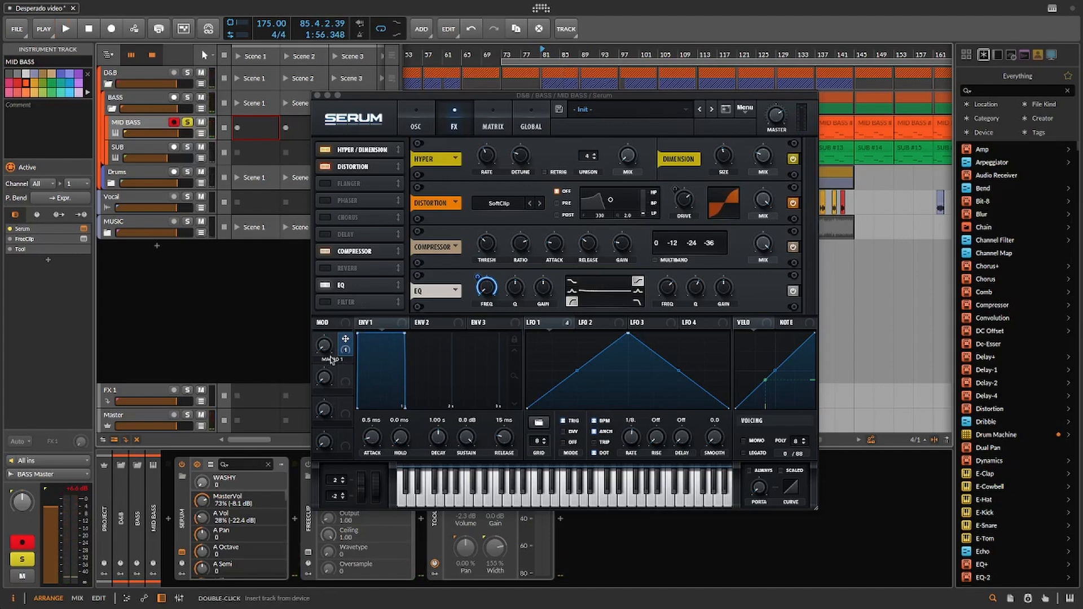
double_click(330, 359)
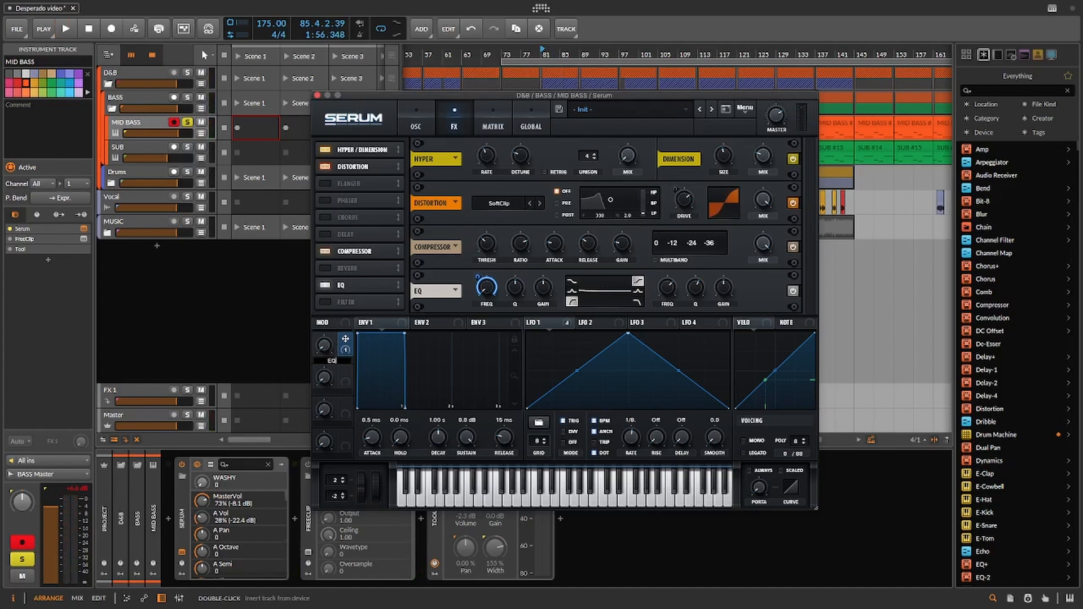
key(Return)
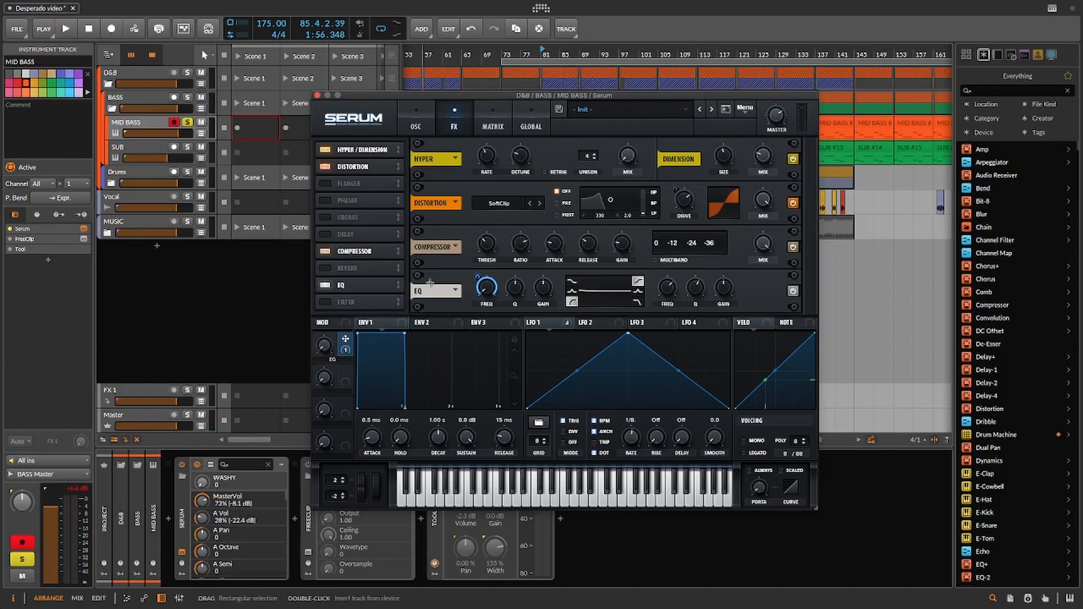
Move the reverb below the EQ in the effects chain and enable it
drag(360, 268, 377, 293)
click(326, 286)
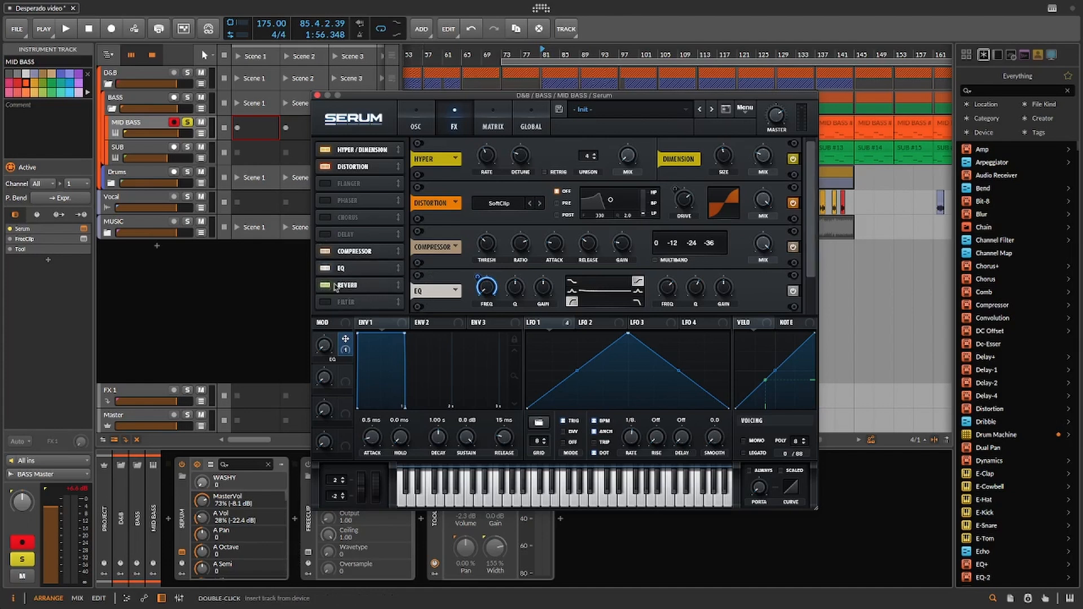
scroll(812, 290, down, 2)
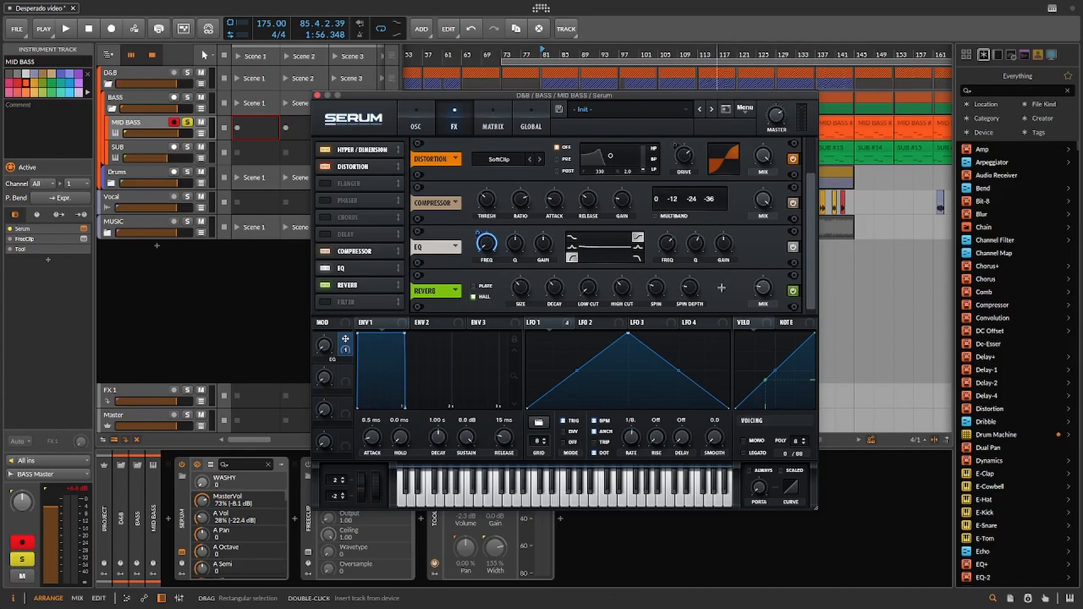
Set the reverb mix to 30% during playback
click(590, 290)
key(space)
click(765, 291)
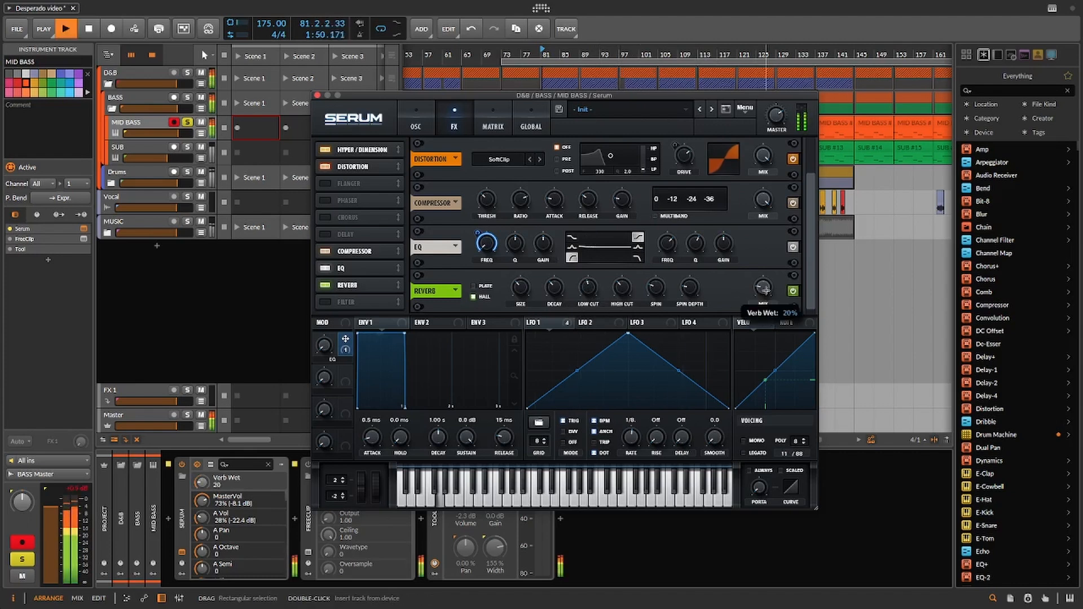
drag(764, 278, 759, 272)
key(space)
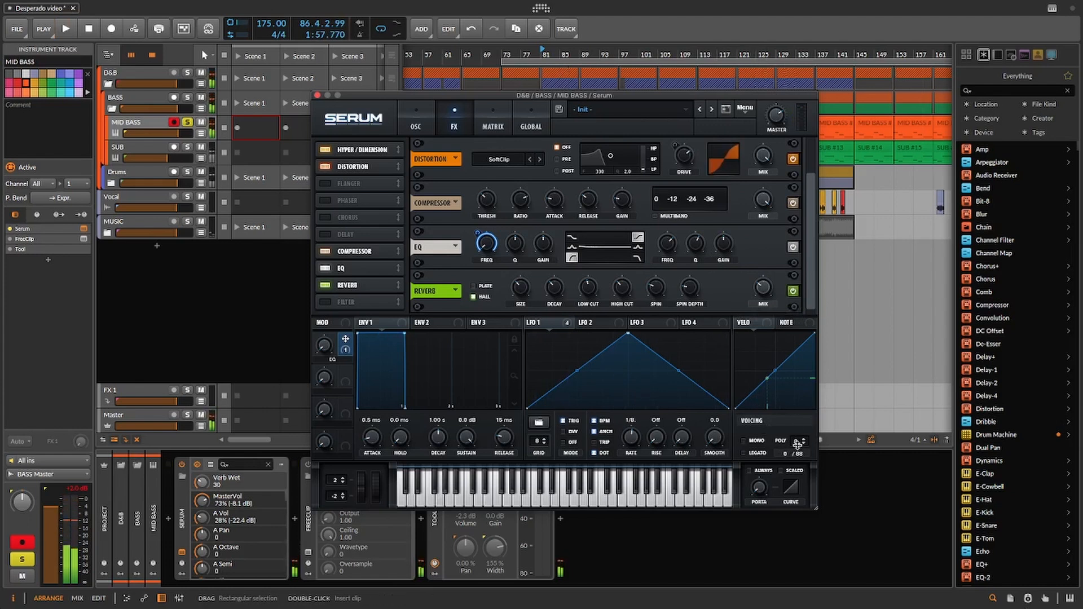
Enable the MG Low 12 filter, route oscillator B and the noise through it, and set the cutoff to 143 Hz
click(417, 121)
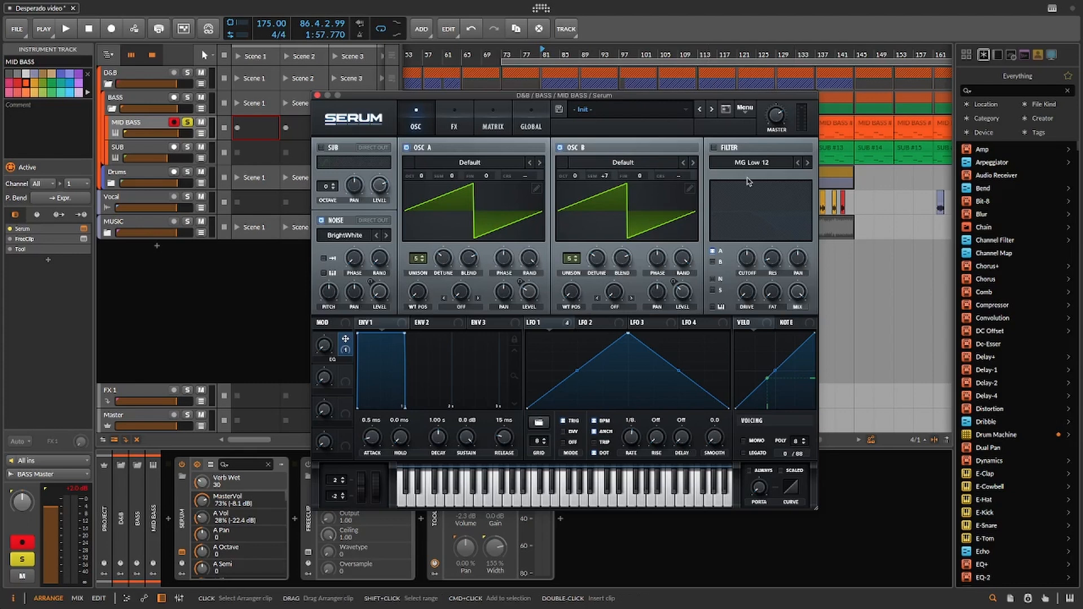
click(714, 148)
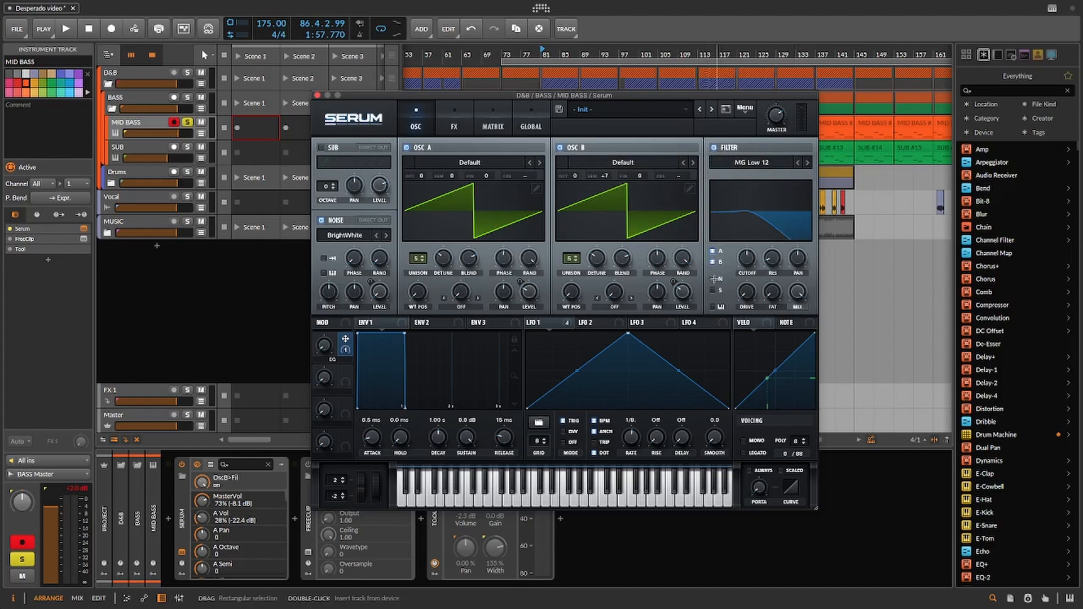
click(715, 279)
drag(748, 258, 742, 304)
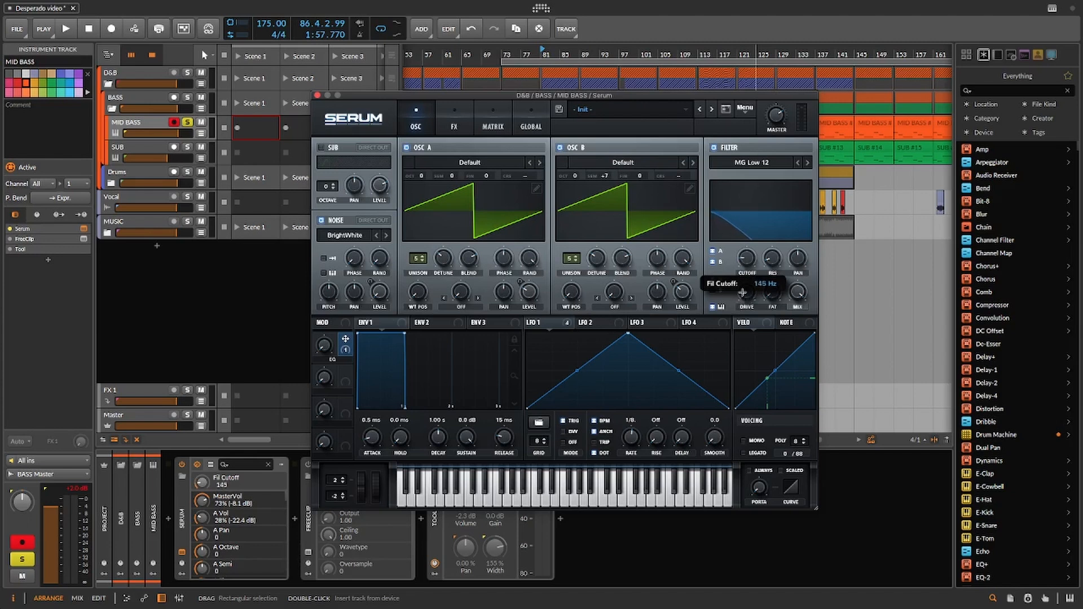
drag(743, 292, 743, 294)
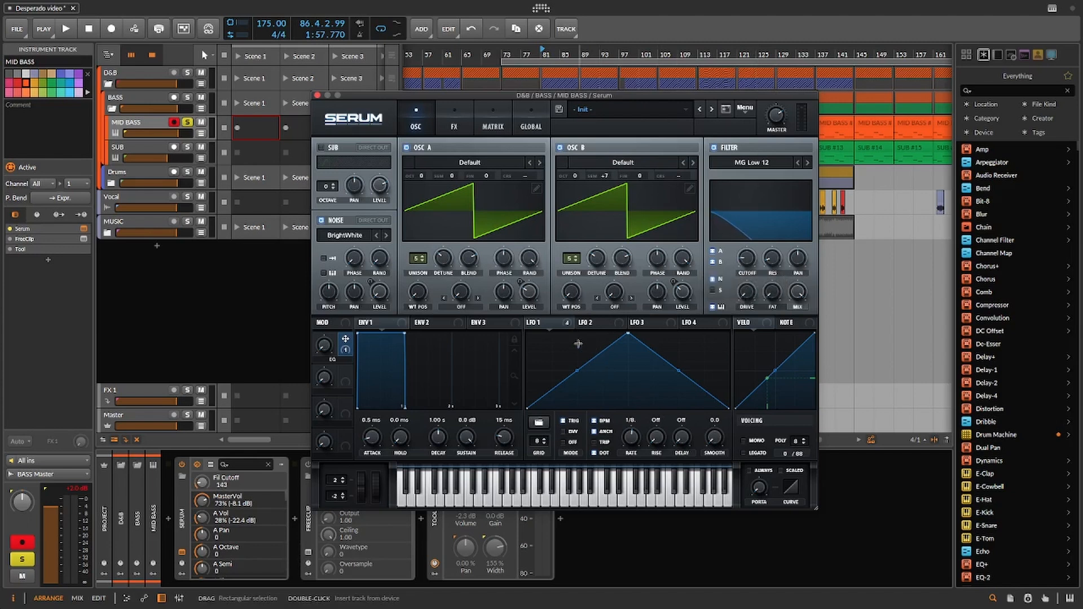
Modulate the filter cutoff with LFO 1 and set the cutoff to 243 Hz, auditioning it during playback
drag(549, 325, 747, 261)
mouse_move(738, 248)
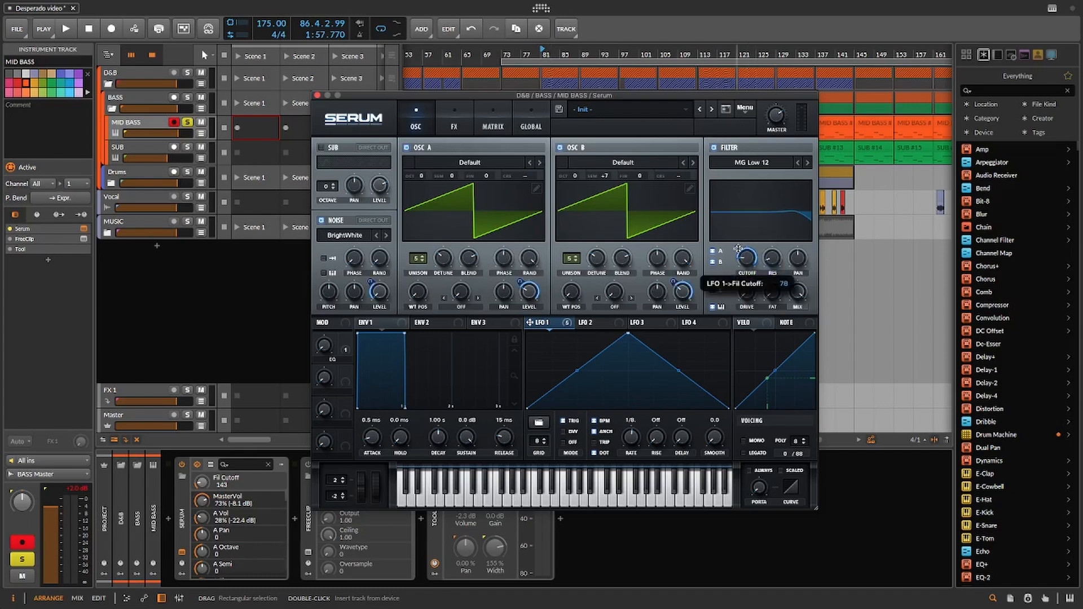
drag(726, 261, 754, 253)
key(space)
mouse_move(751, 259)
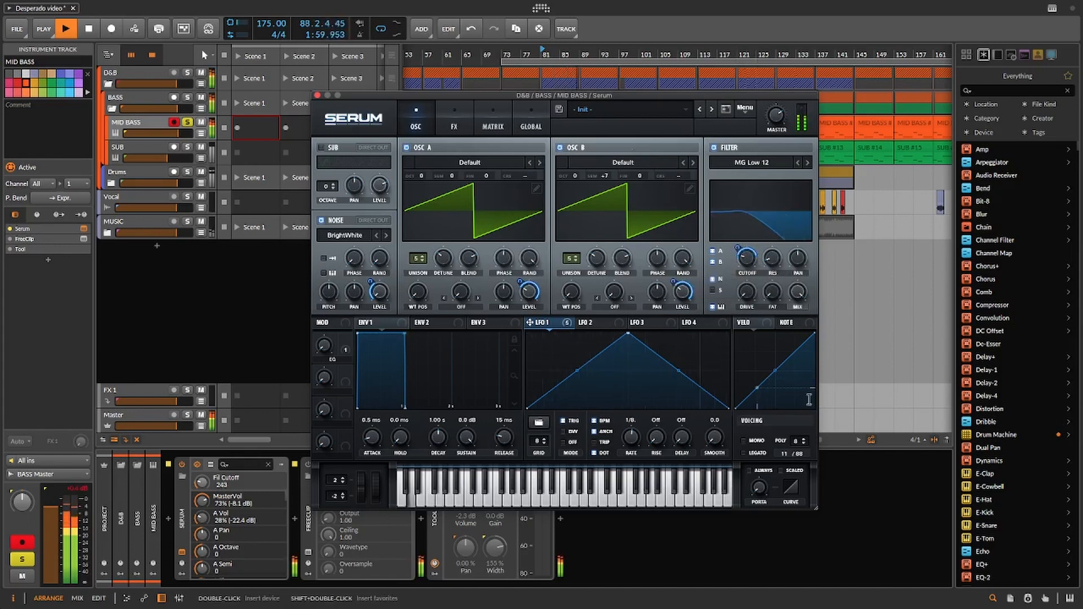
key(space)
Set the compressor gain to 8.7 during playback
click(457, 126)
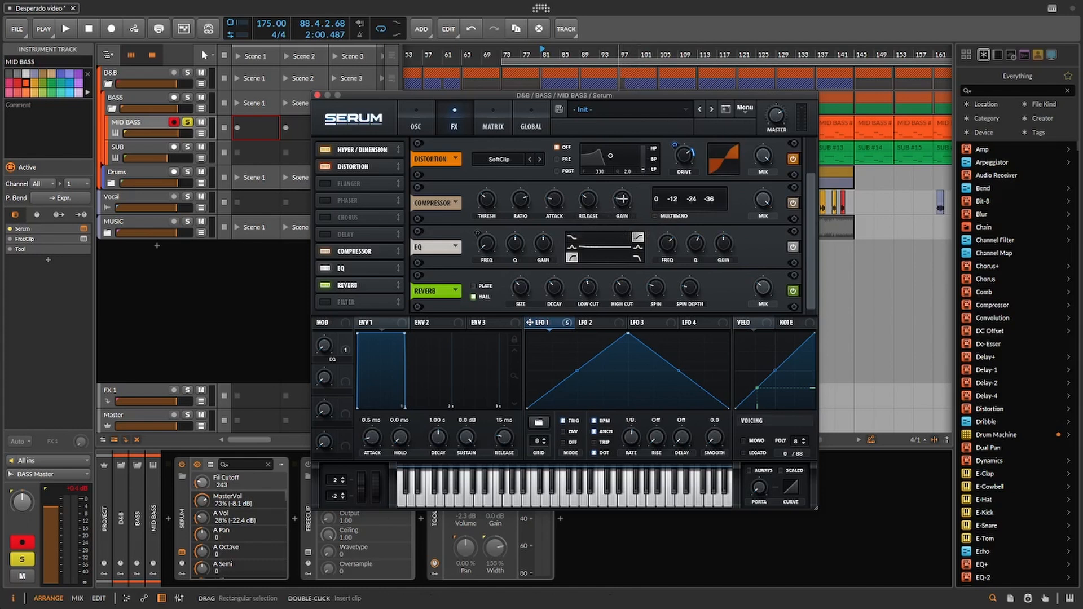
key(space)
drag(623, 210, 620, 188)
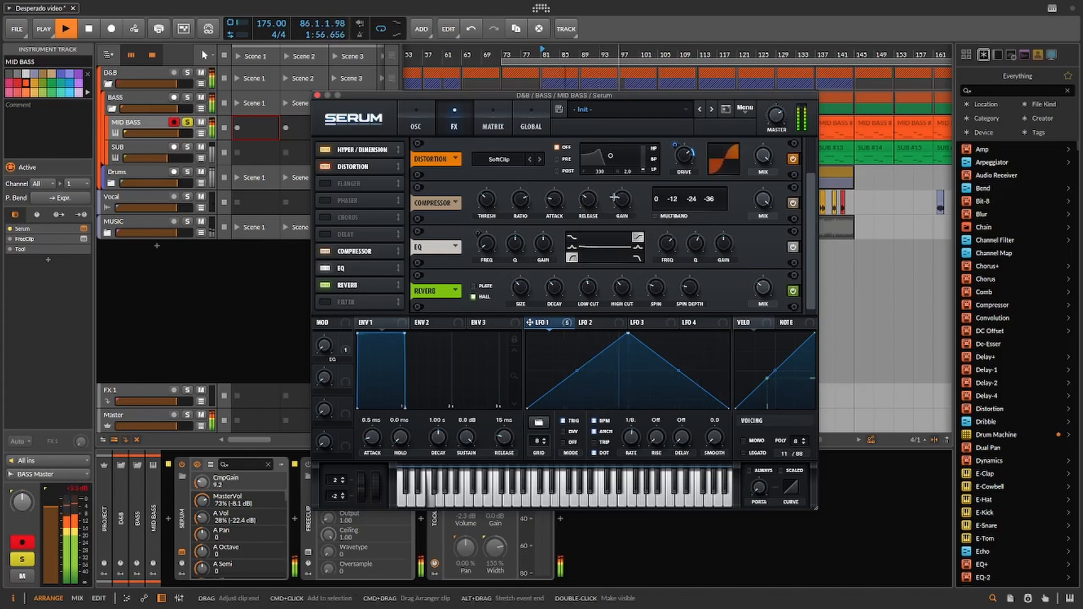
drag(622, 197, 622, 199)
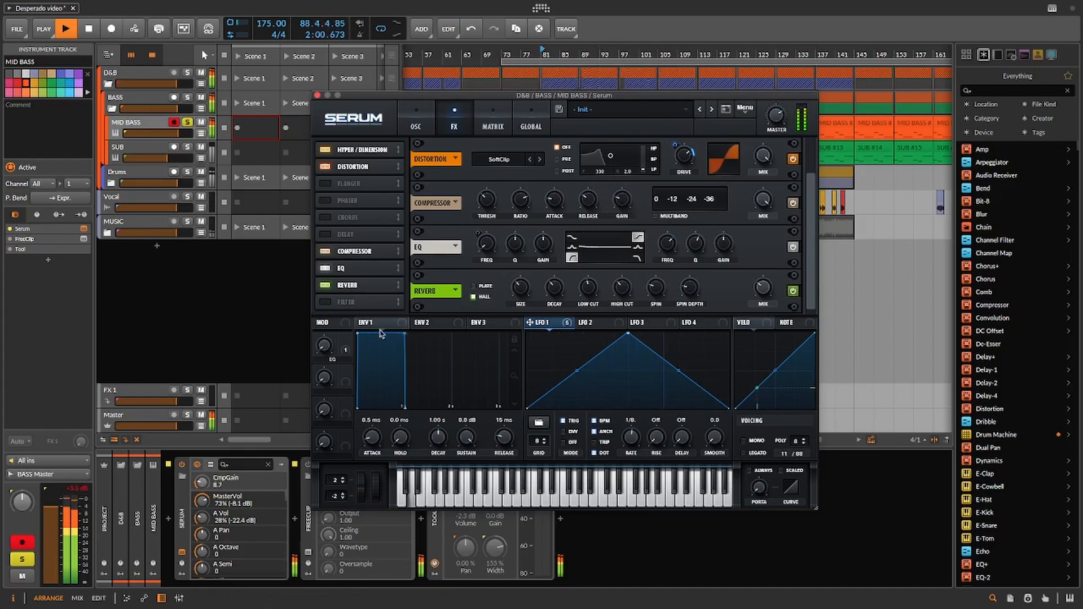
Raise the EQ macro to 44% during playback, then stop playback
drag(327, 345, 340, 306)
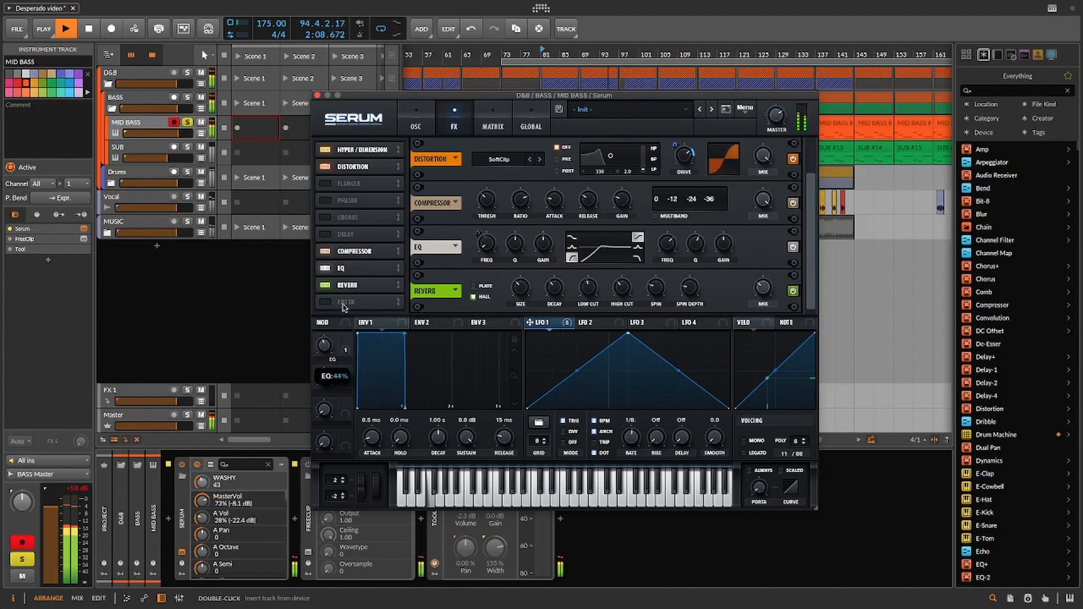
key(space)
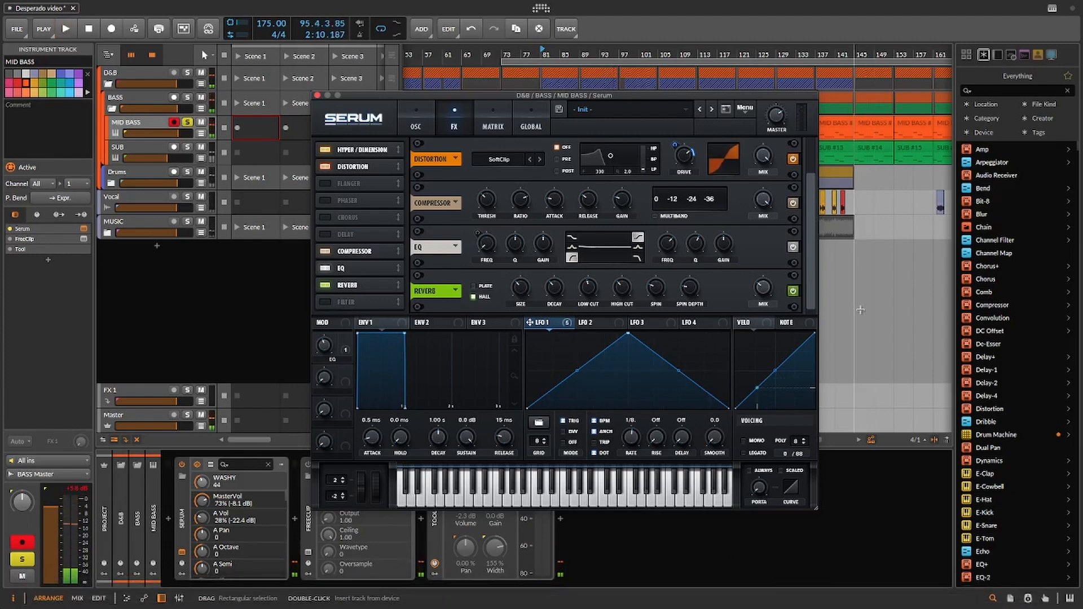
click(757, 7)
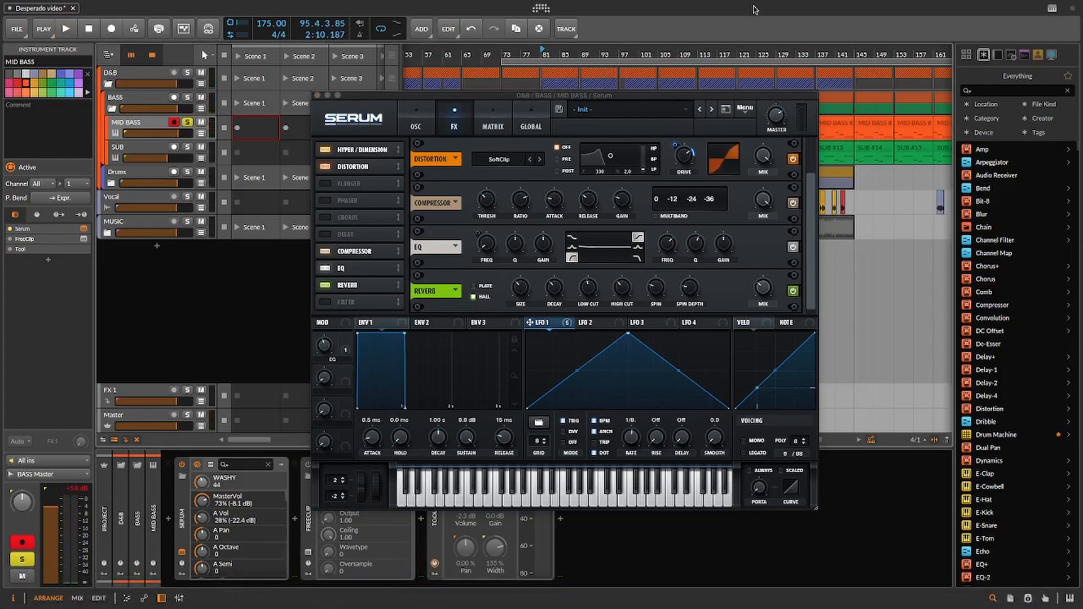
Show the oscillator page, solo the SUB track along with MID BASS, and reposition the synth window clear of the bass tracks
click(416, 120)
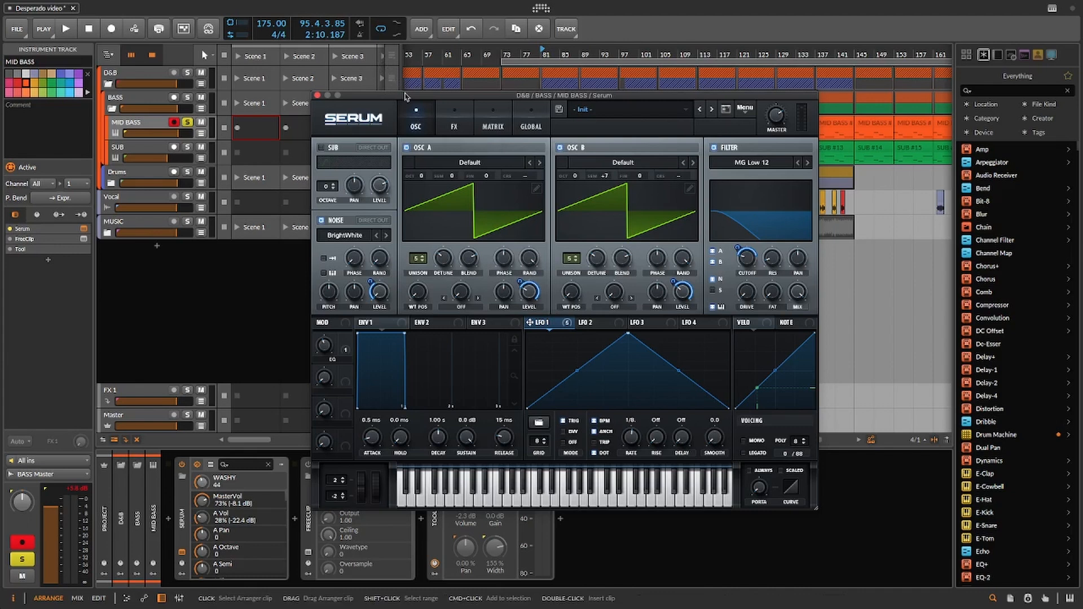
drag(401, 96, 611, 94)
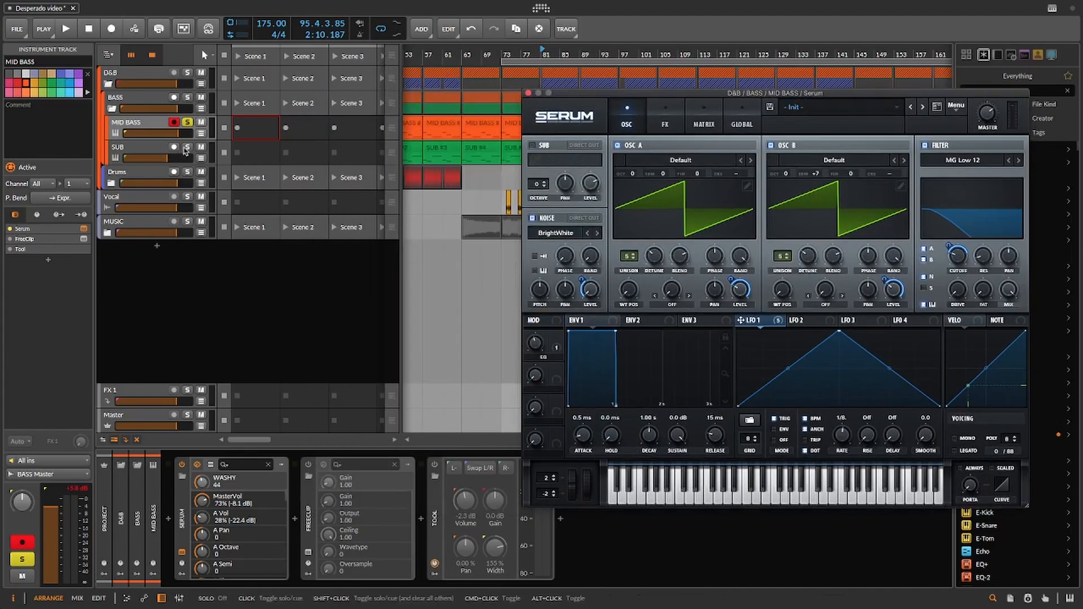
click(187, 147)
drag(574, 99, 459, 169)
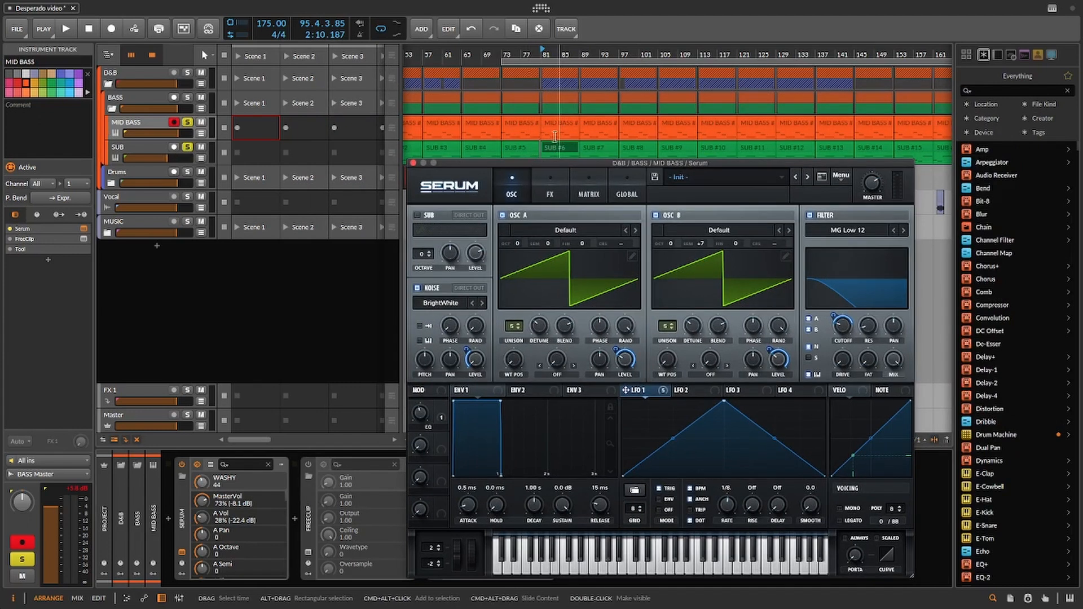
Play the mid bass and sub together and set the EQ macro to 45%
key(space)
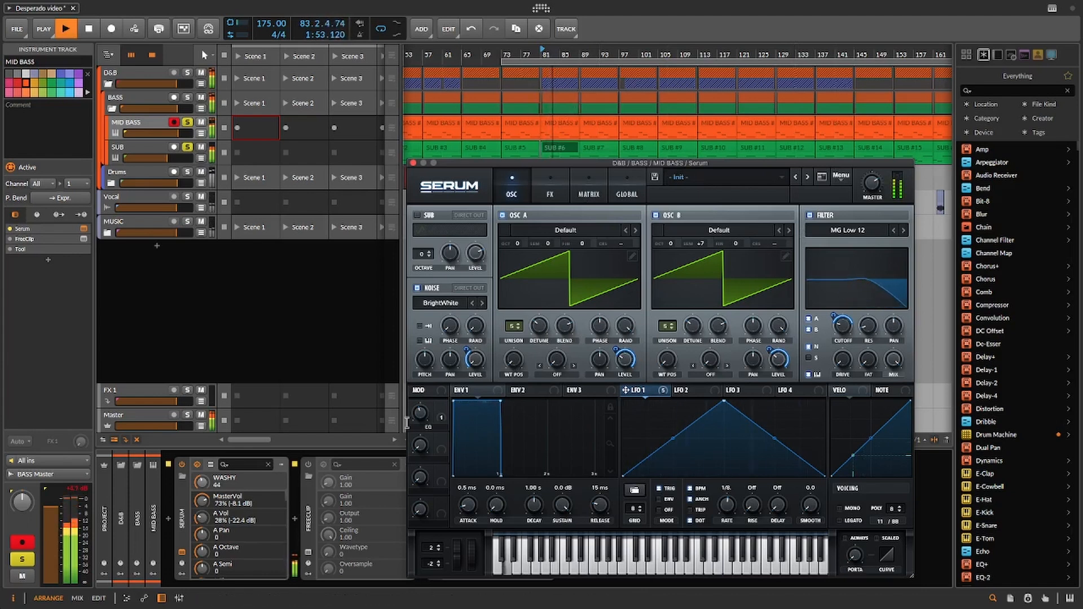
mouse_move(419, 413)
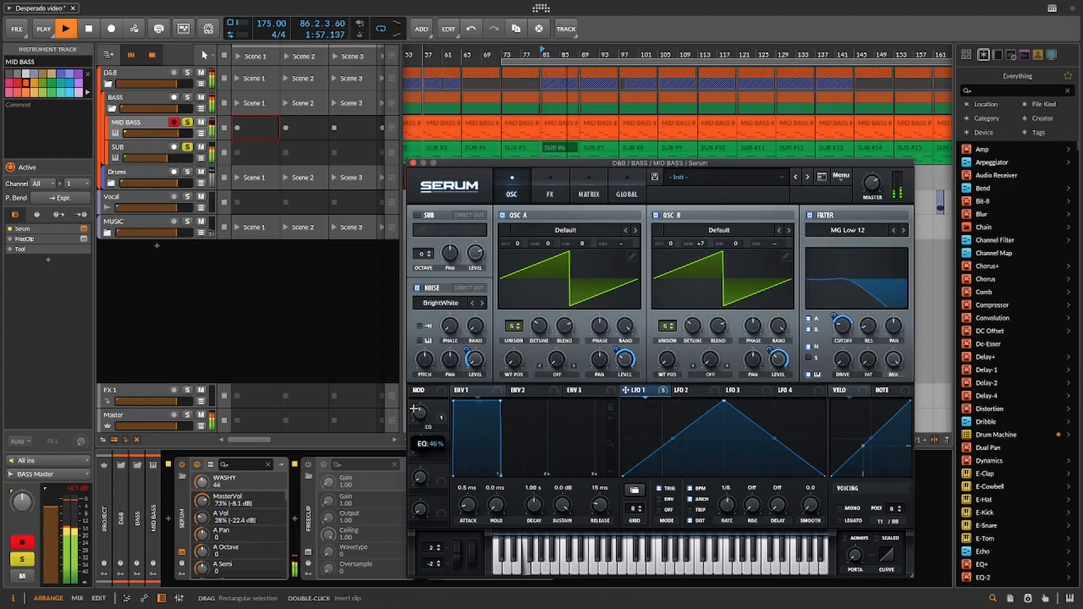
mouse_move(417, 407)
mouse_down()
mouse_move(403, 417)
mouse_move(418, 412)
mouse_up()
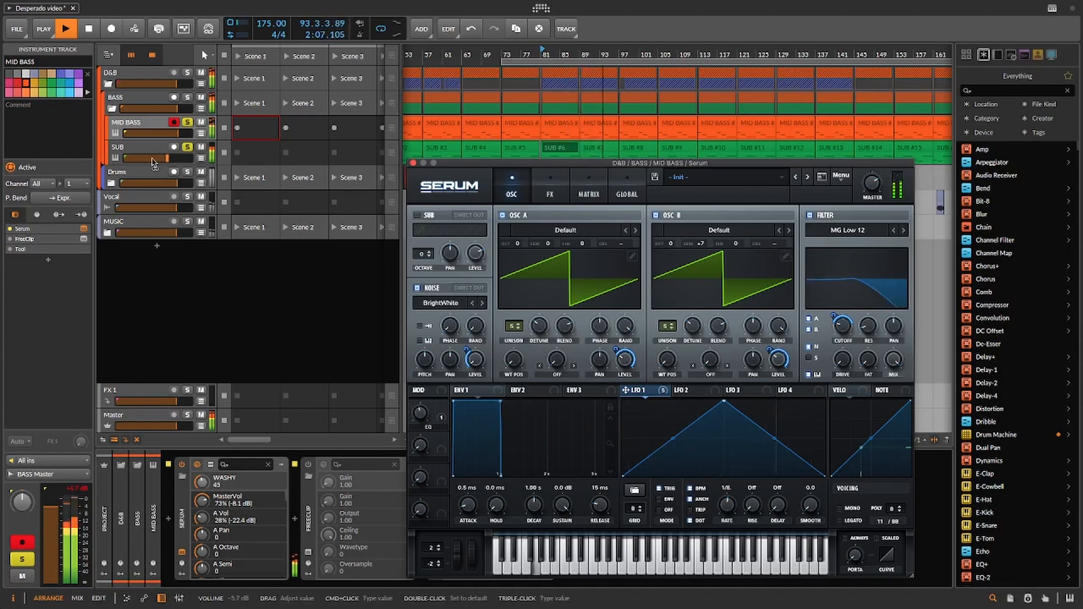
Stop playback, close the SUB track's Serum window and move the MID BASS one aside
key(space)
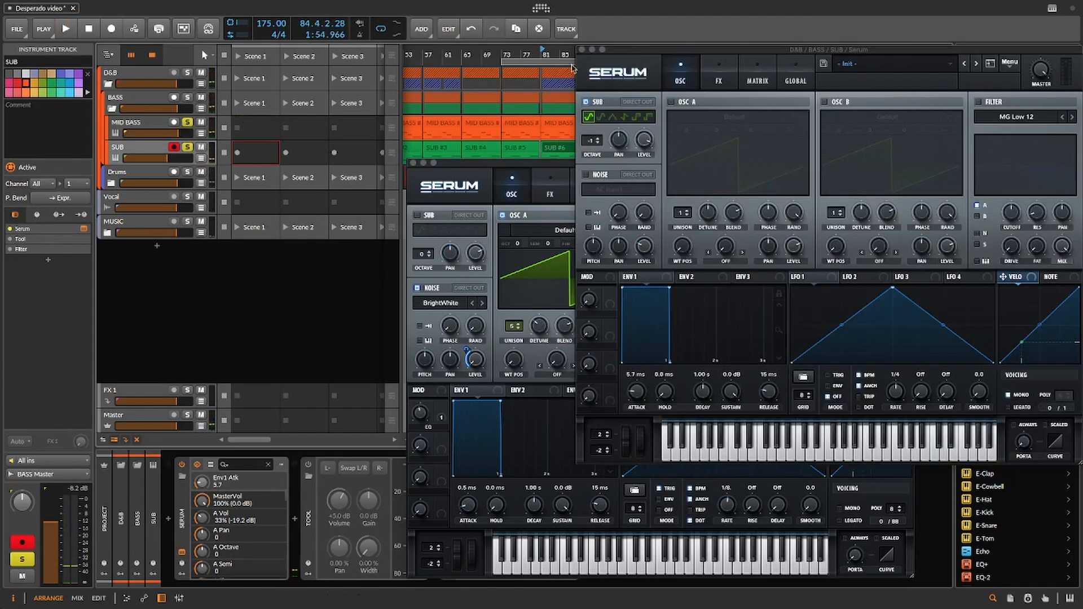
click(582, 50)
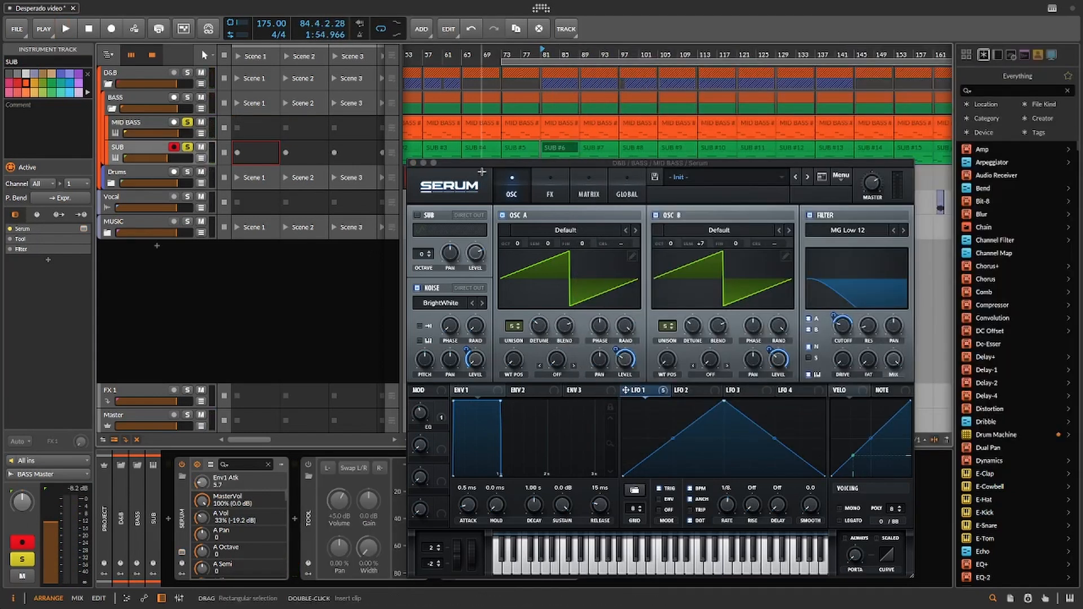
drag(473, 167, 681, 143)
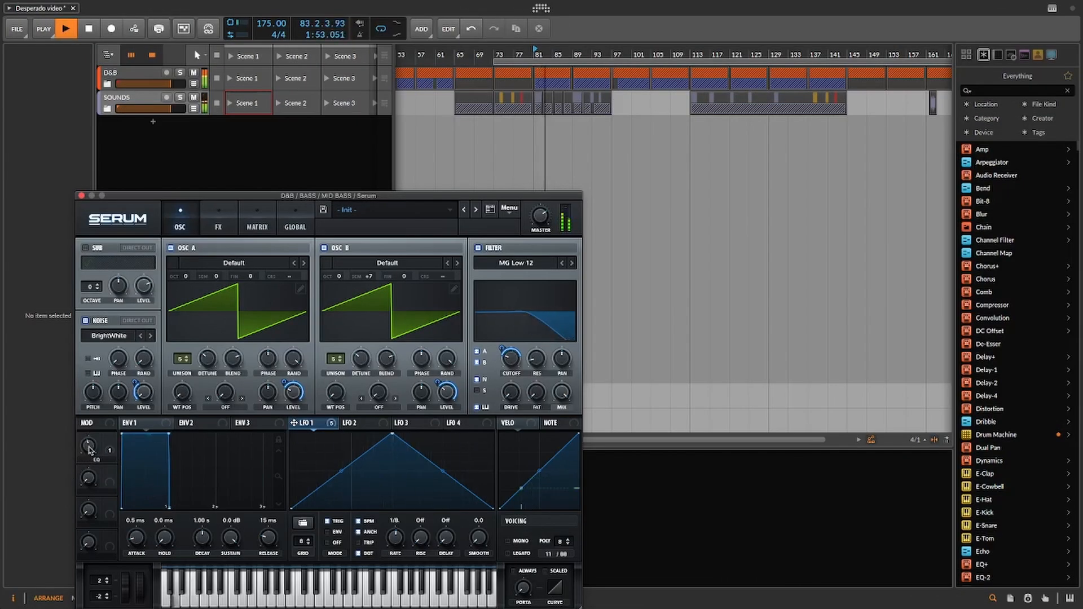
Perform the EQ macro by hand while the whole track plays, moving it to 40%, up to 60% and back down
mouse_move(87, 449)
mouse_move(89, 451)
mouse_down()
mouse_move(77, 463)
mouse_move(86, 455)
mouse_up()
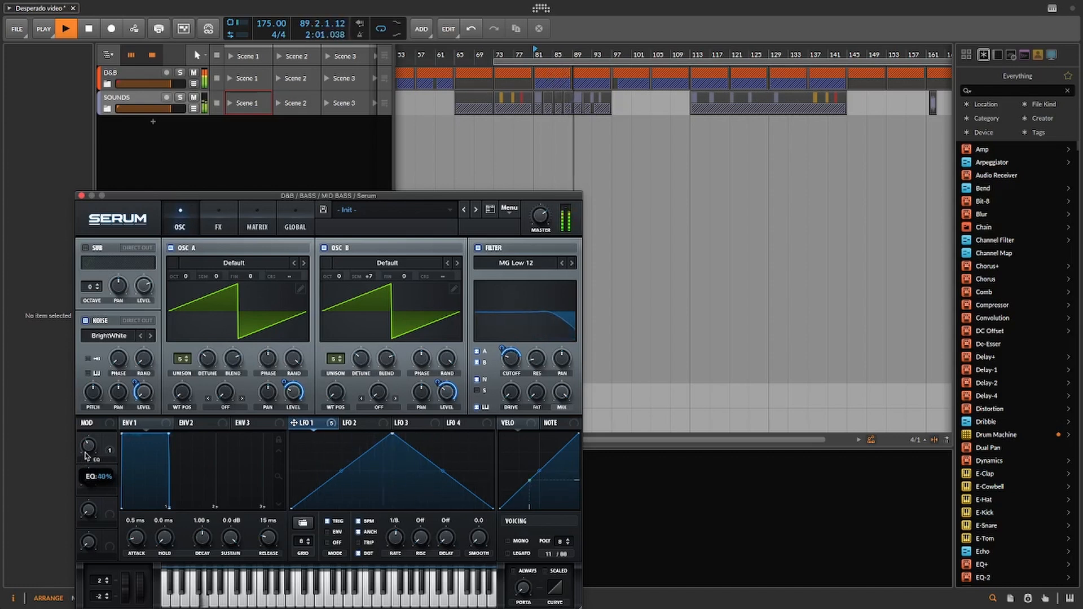
click(356, 593)
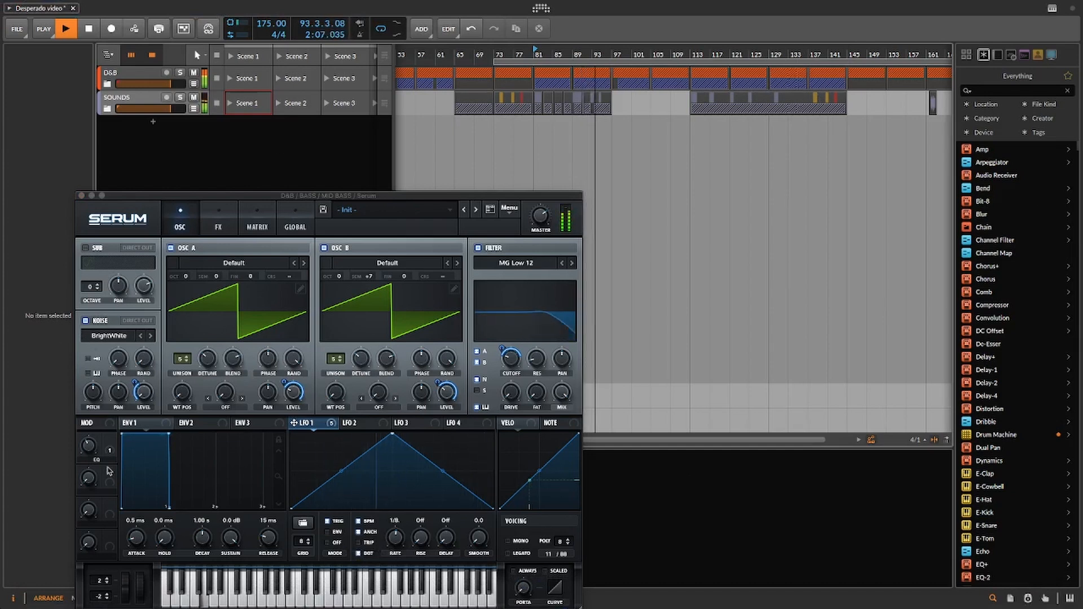
click(90, 450)
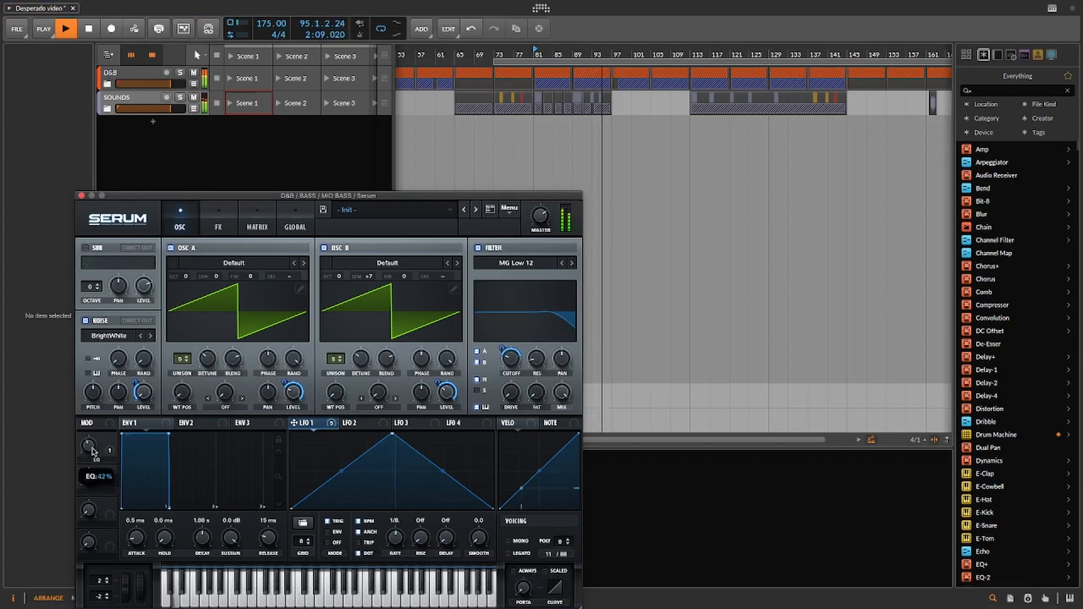
mouse_move(93, 451)
mouse_down()
mouse_move(89, 419)
mouse_move(79, 450)
mouse_move(87, 433)
mouse_up()
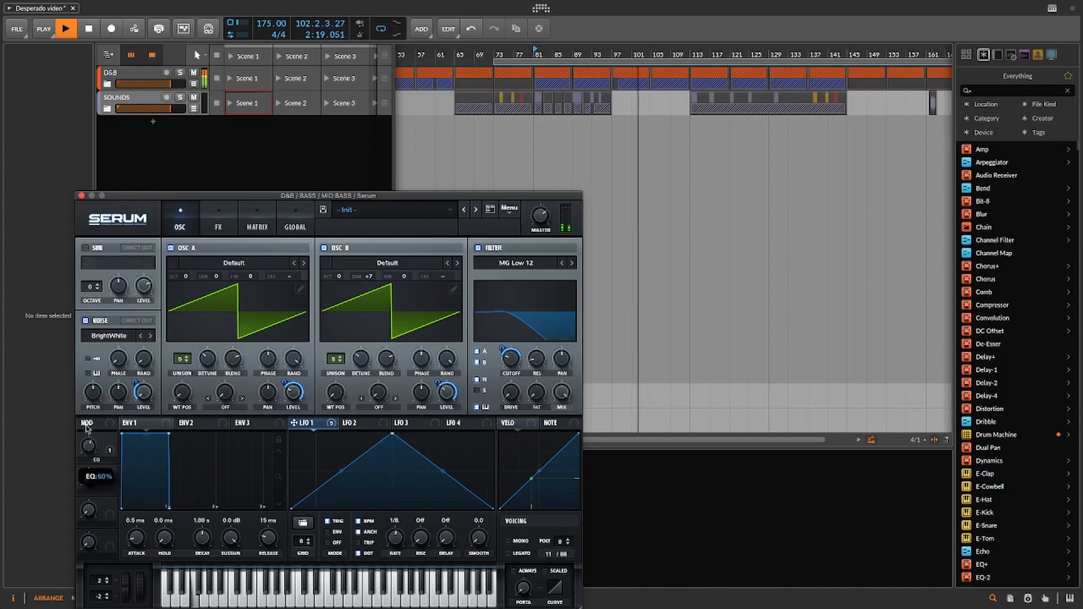
drag(87, 435, 87, 458)
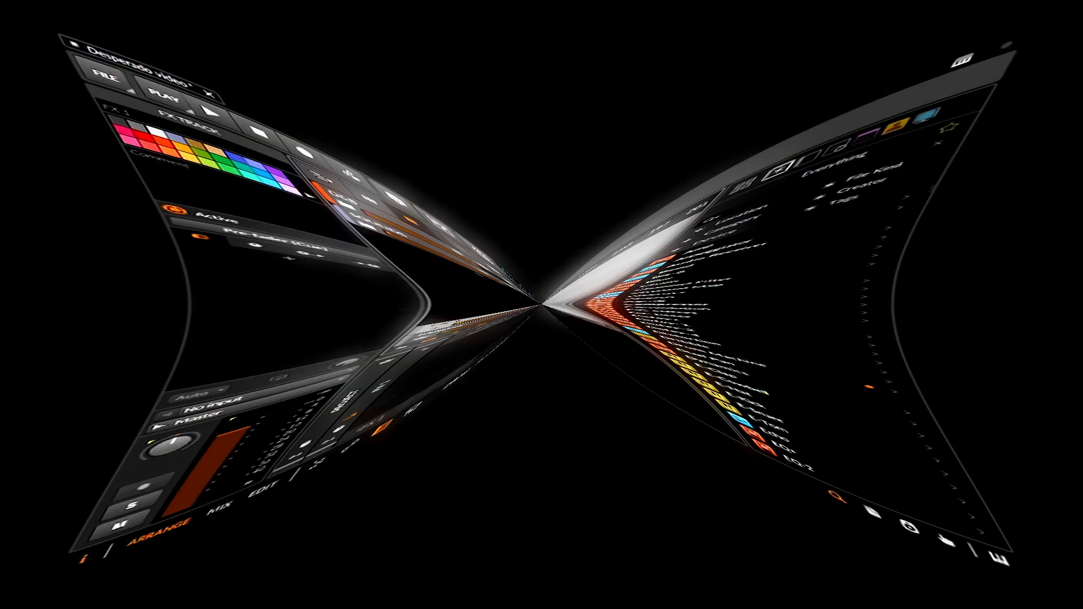